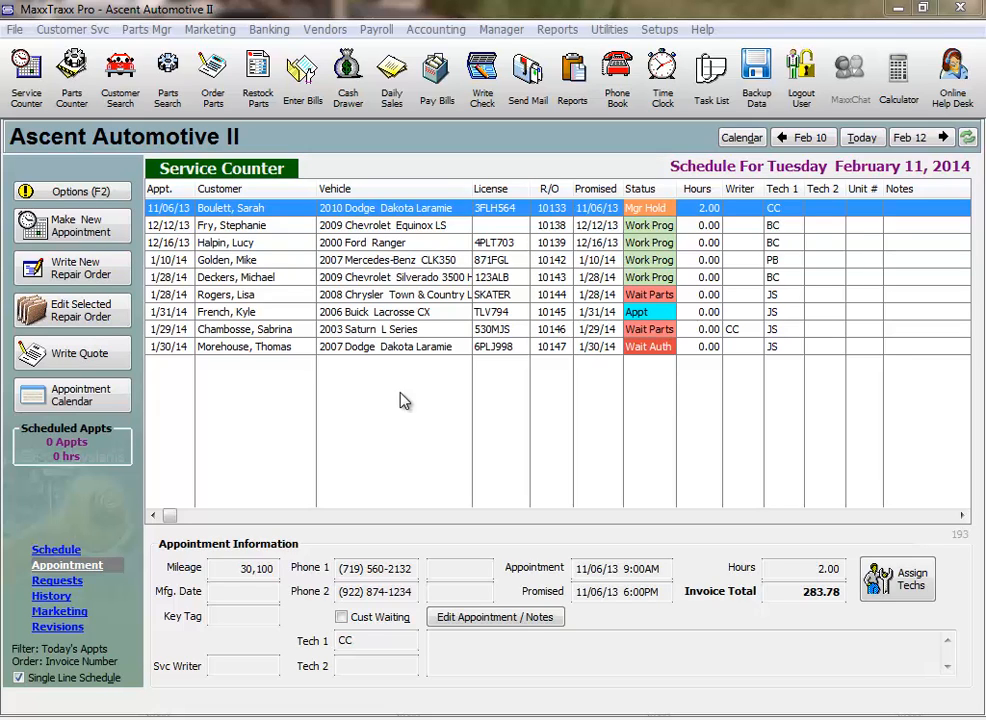
Open the repair order for the 2003 Saturn L Series and bring up the sales details of its PG D819M brake pad set.
left_click(411, 331)
double_click(411, 331)
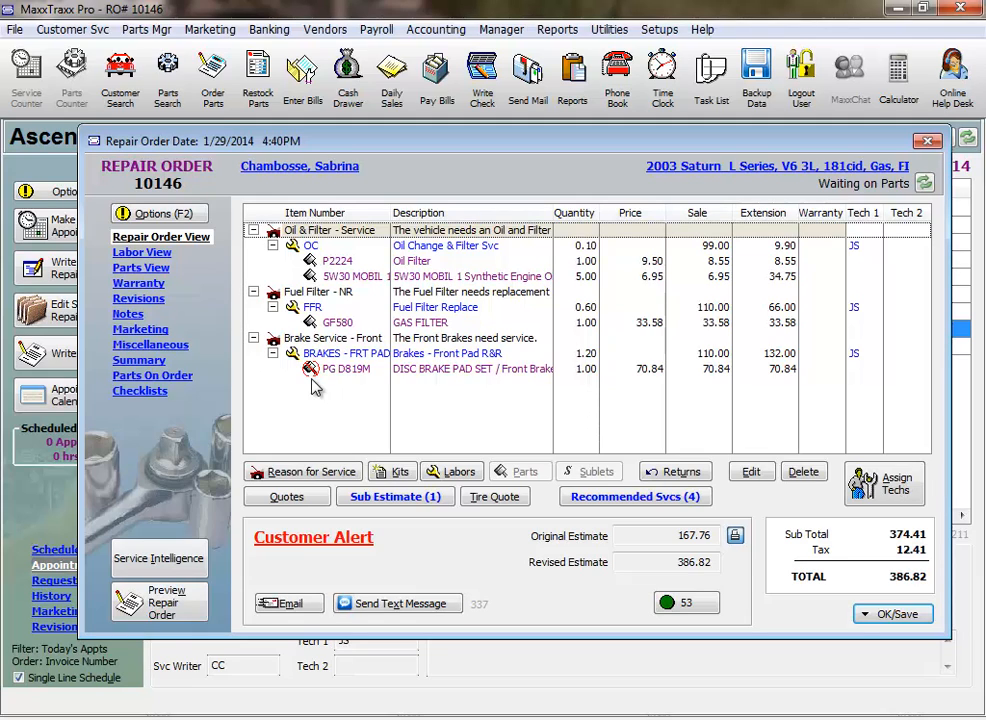
left_click(347, 370)
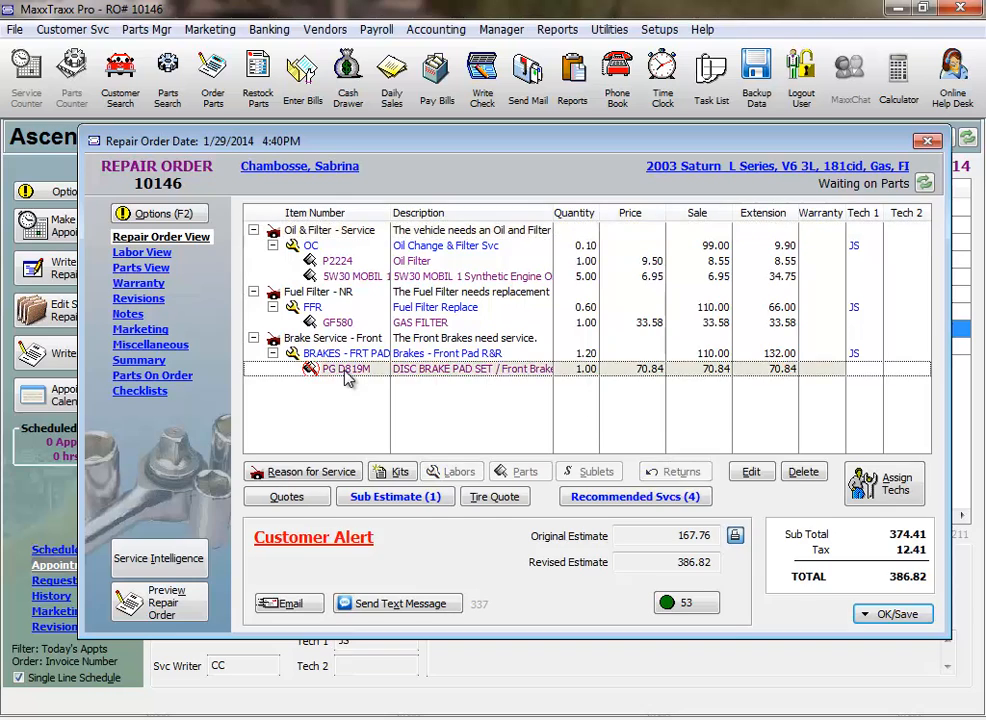
double_click(347, 370)
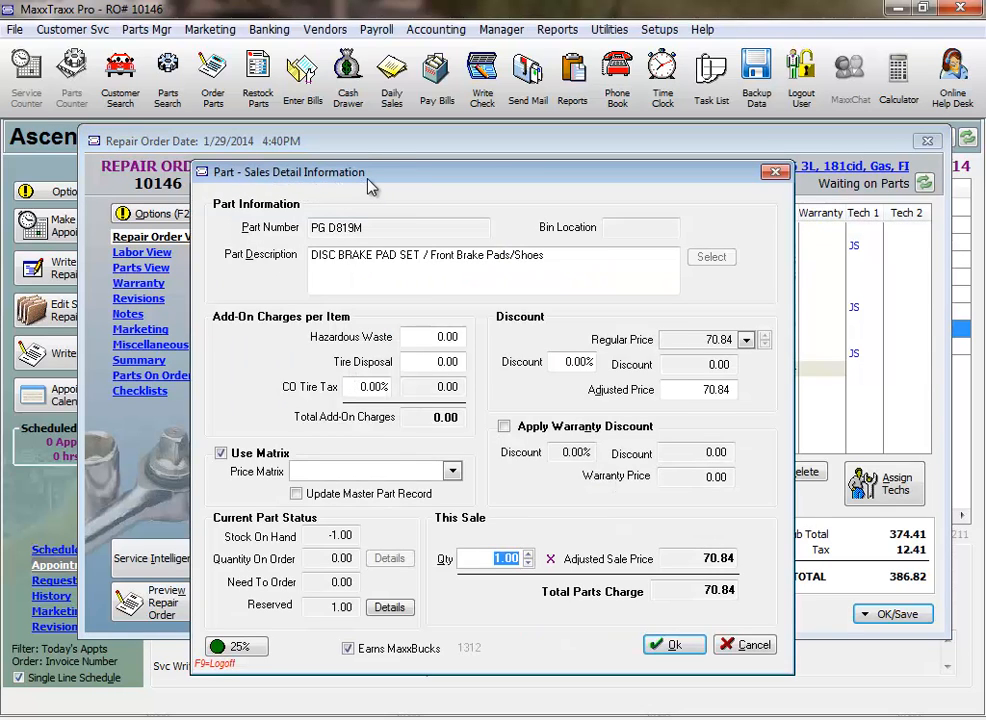
Review the brake pad set's stock on hand and profitability, and return to the repair order.
left_click(322, 536)
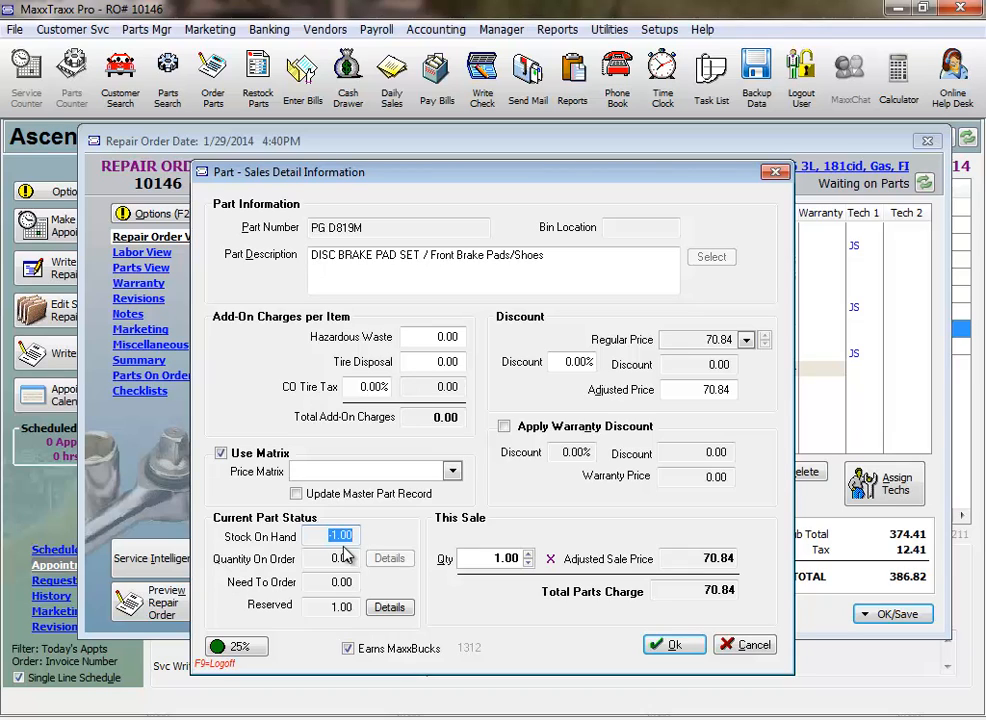
left_click(243, 650)
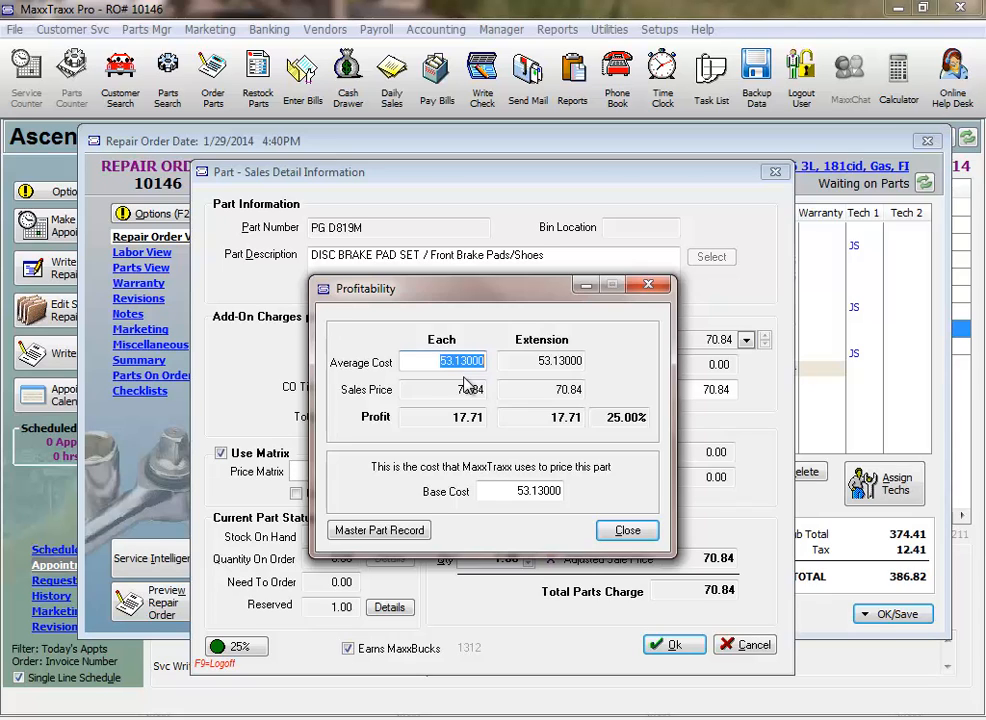
left_click(628, 531)
left_click(668, 645)
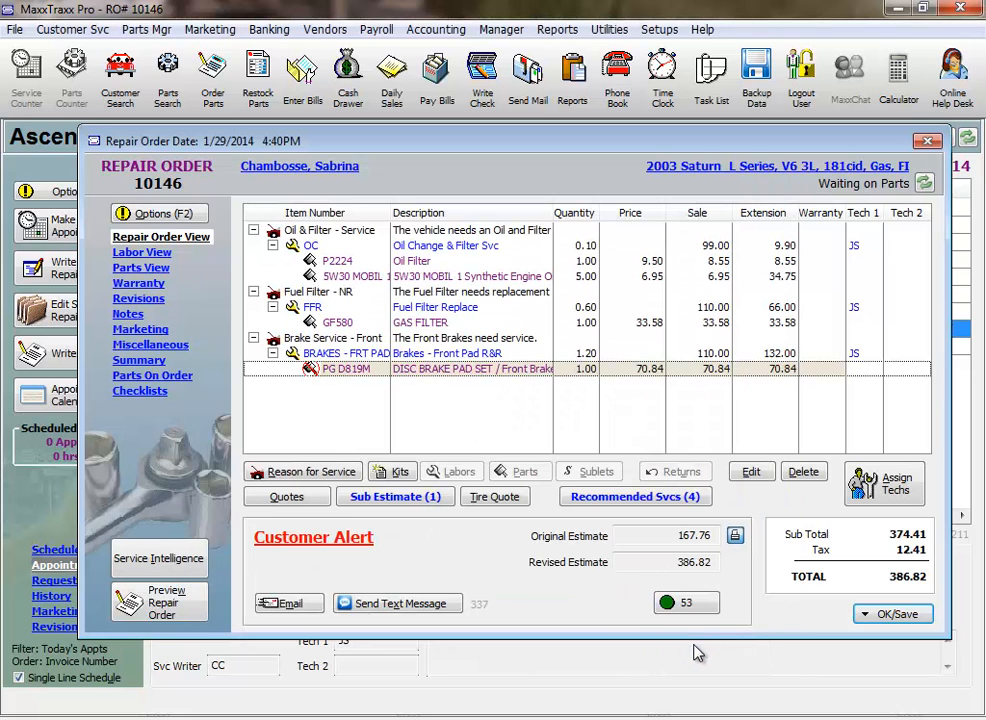
Save the repair order and change its status to Work In Progress.
left_click(897, 620)
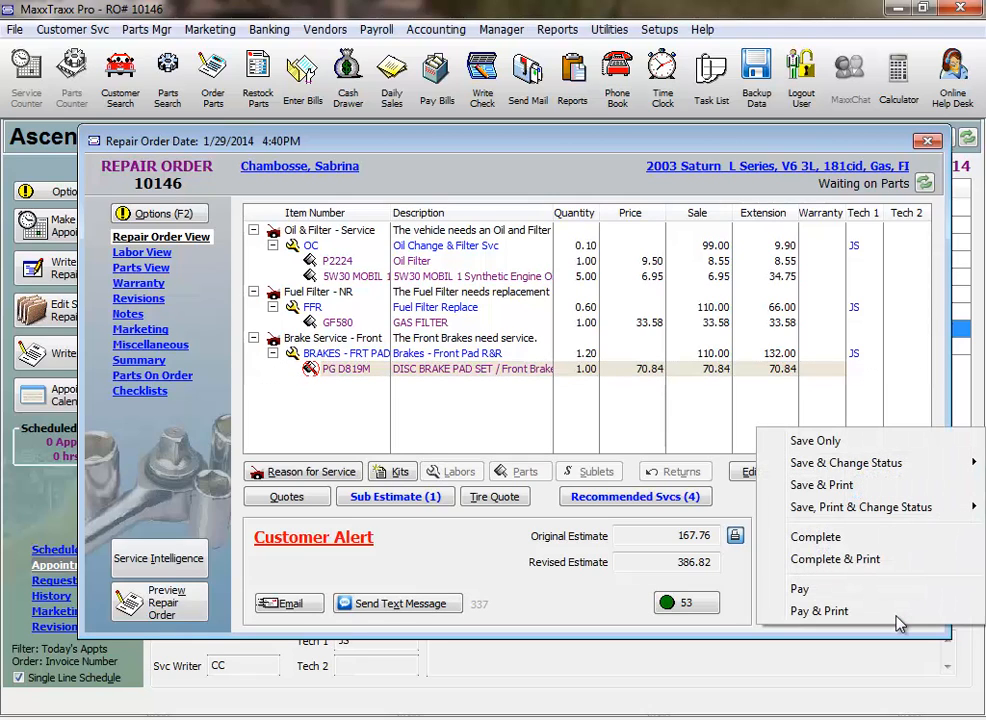
mouse_move(832, 465)
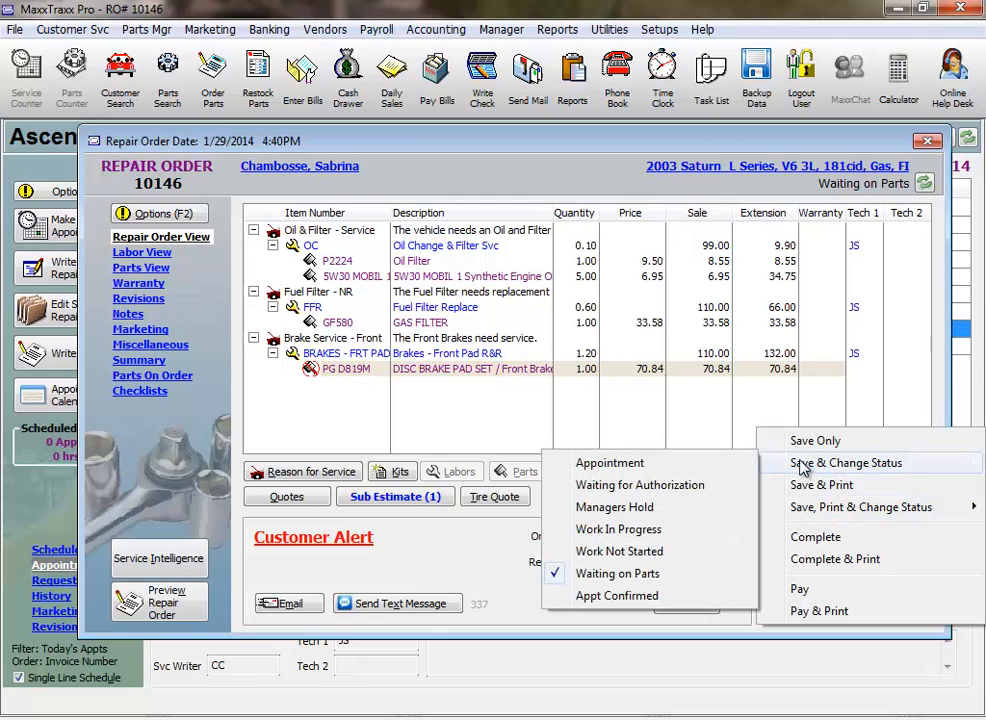
left_click(638, 536)
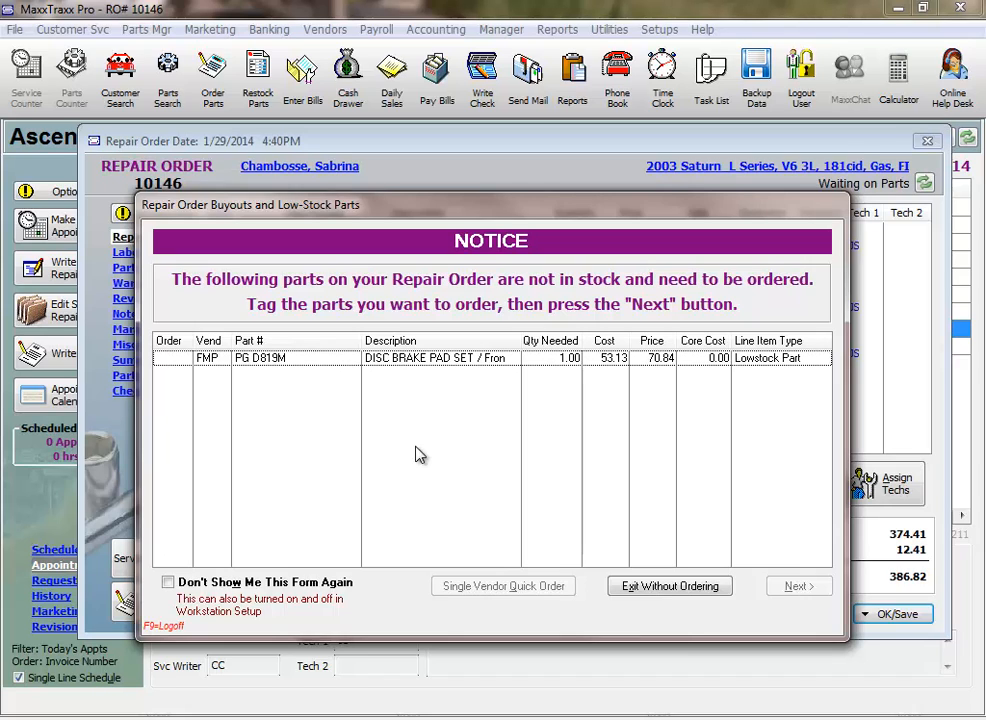
Tag the out-of-stock PG D819M brake pad set for ordering and create its parts order with Single Vendor Quick Order.
left_click(164, 361)
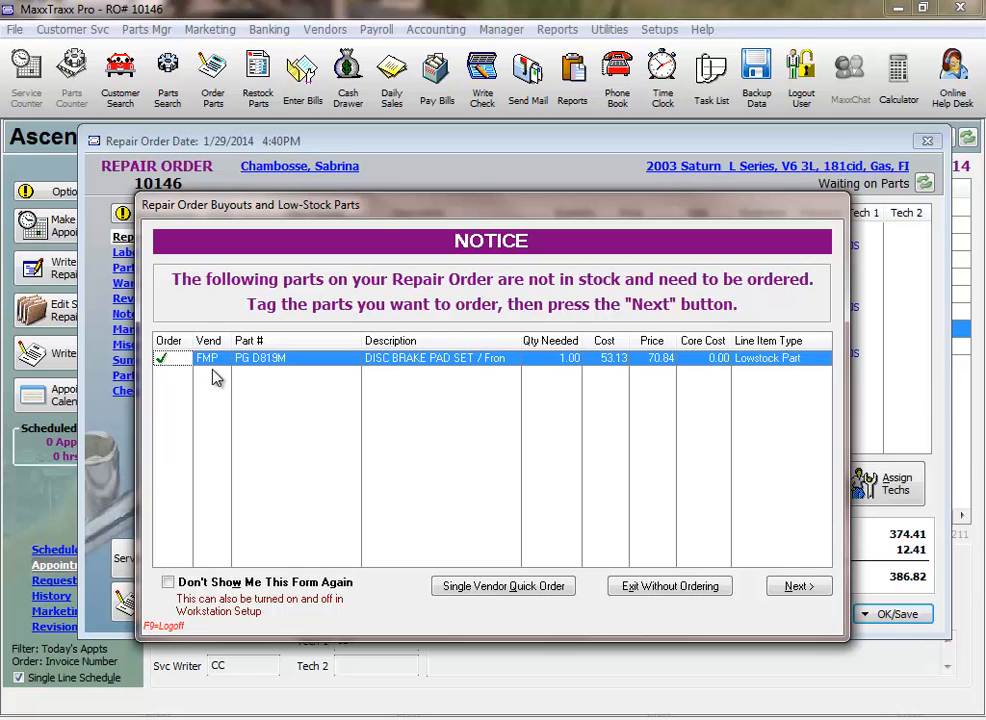
left_click(812, 589)
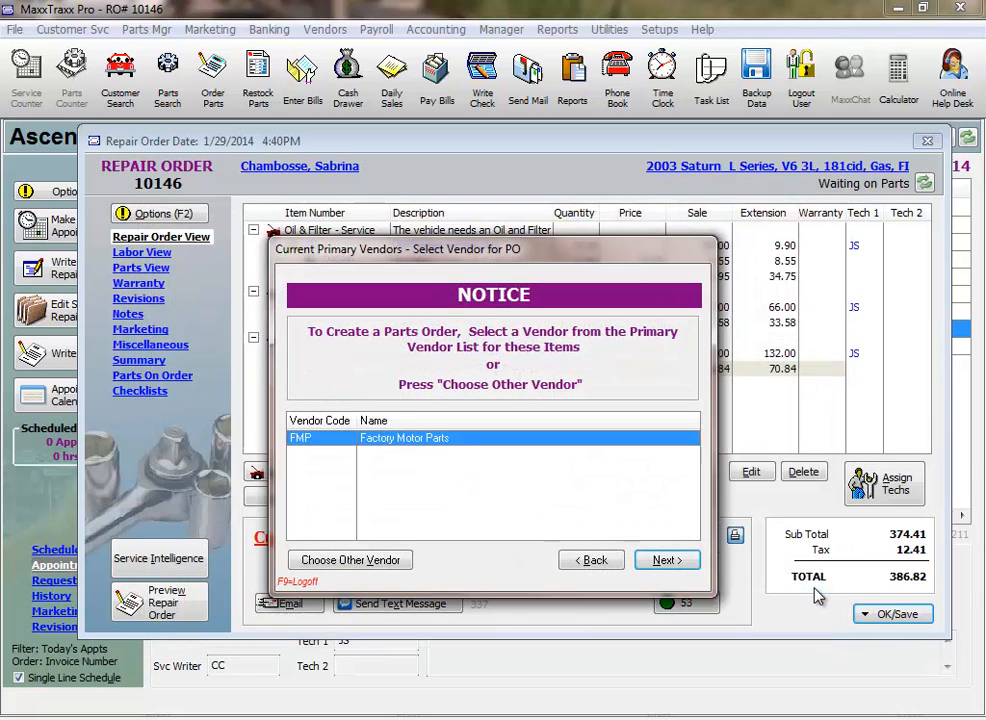
left_click(592, 561)
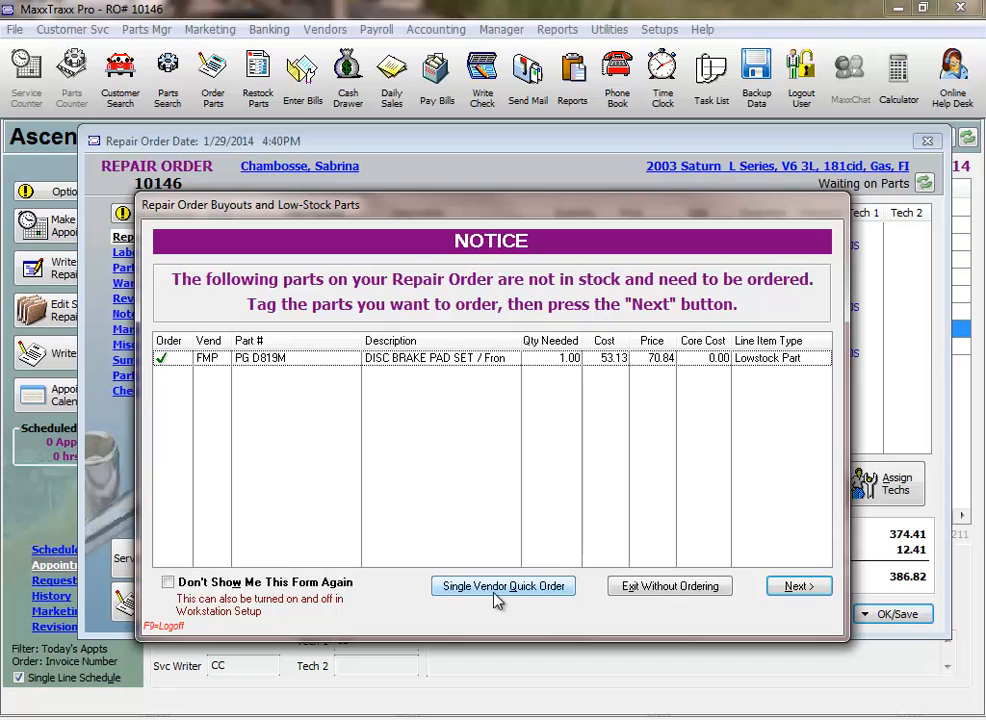
left_click(497, 587)
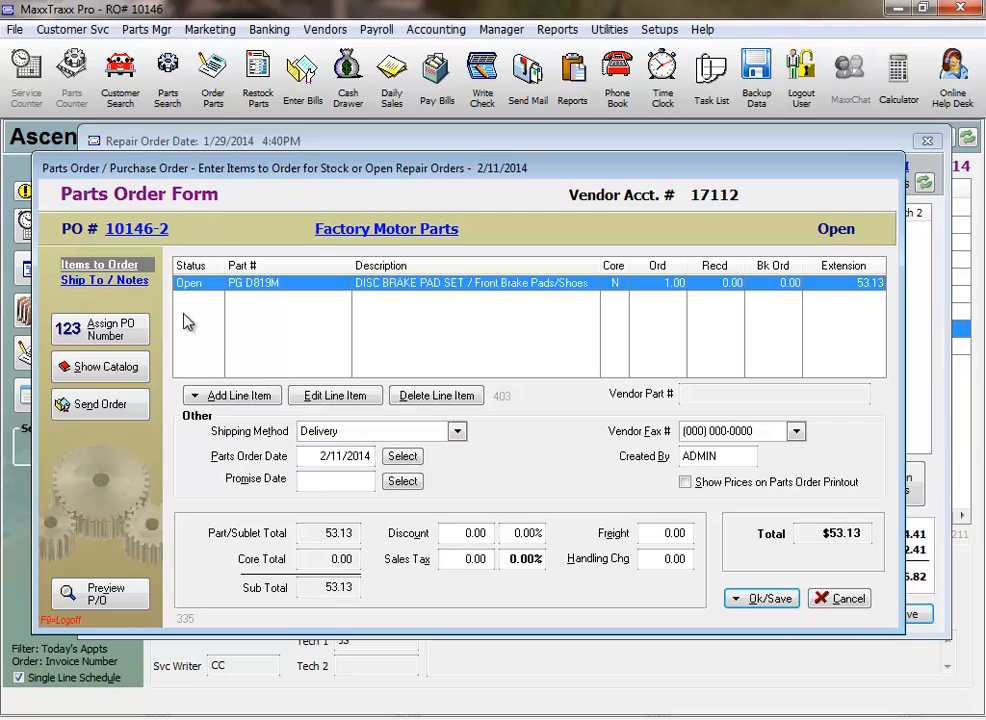
Send the parts order online and place it for the brake pad set, using the repair order number as the purchase order number.
left_click(100, 405)
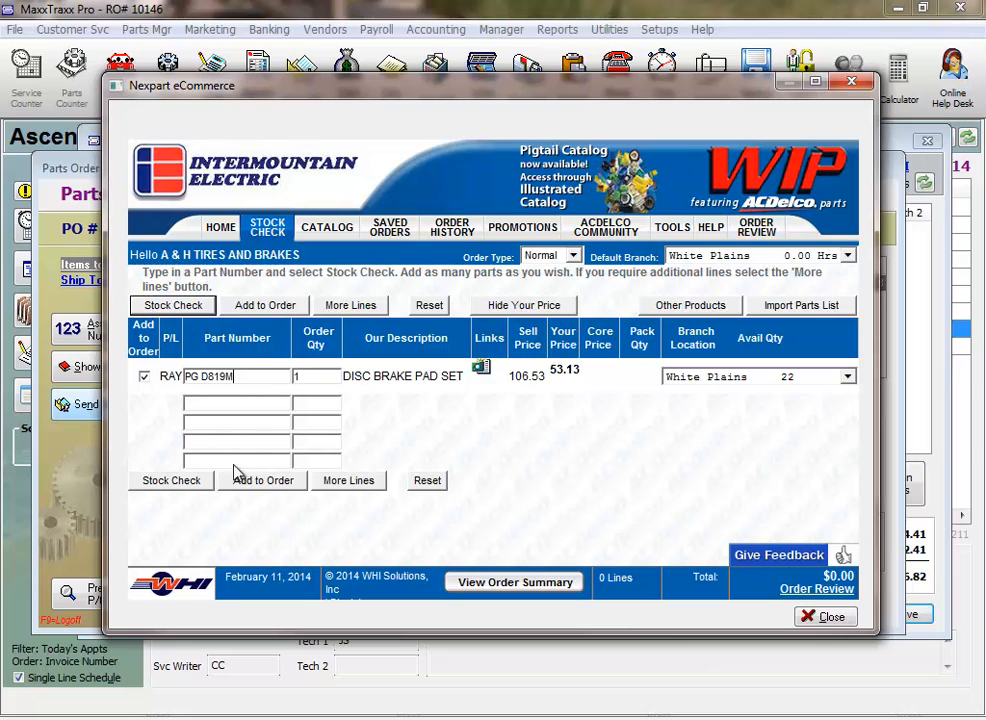
left_click(269, 486)
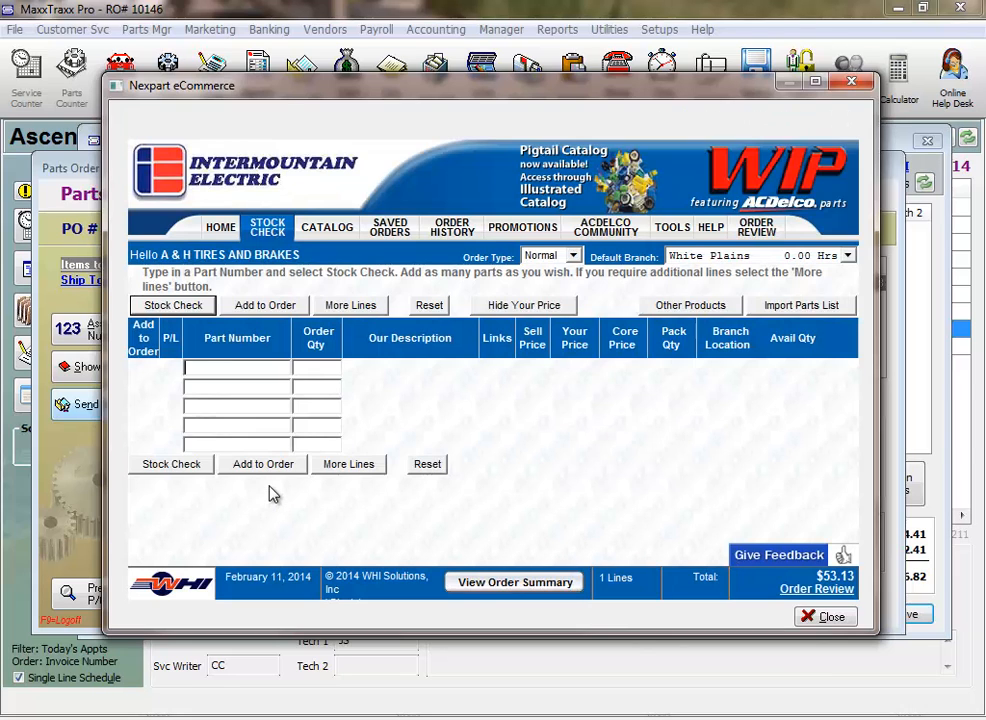
left_click(815, 590)
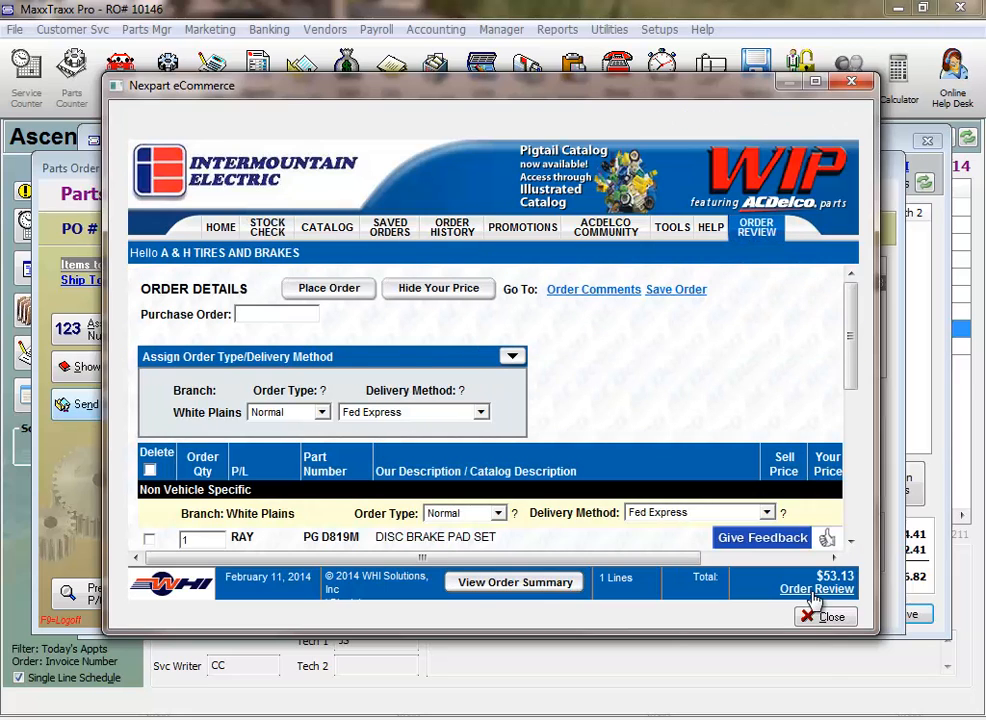
left_click(255, 315)
type("10146")
left_click(354, 292)
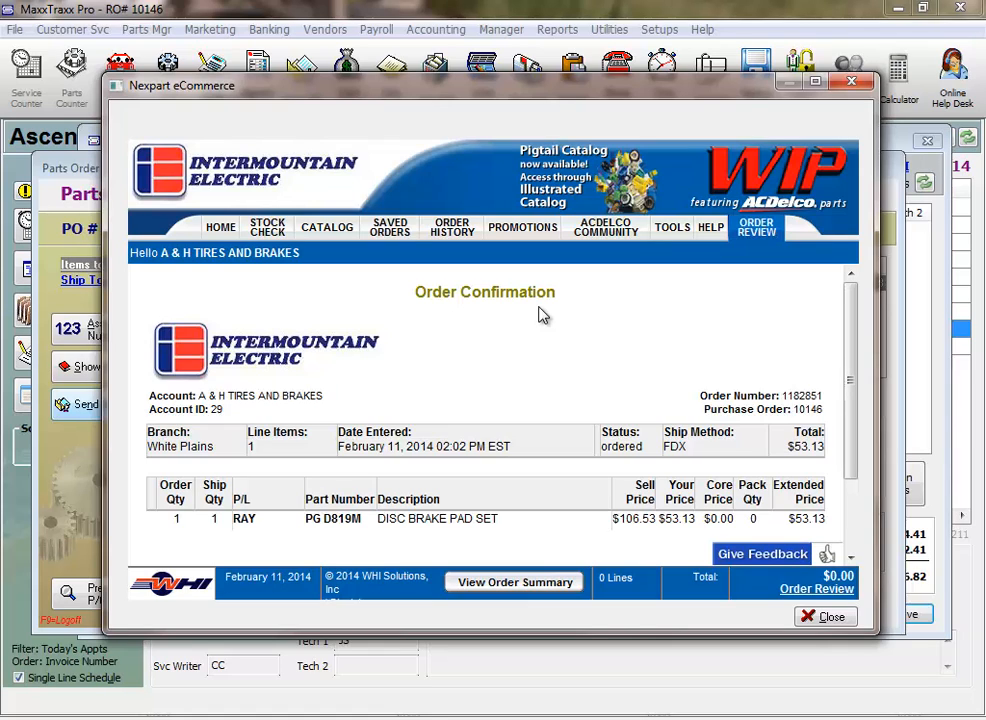
Compare the part number and purchase order number on the vendor's order confirmation with the parts order form.
left_click_drag(426, 94, 445, 255)
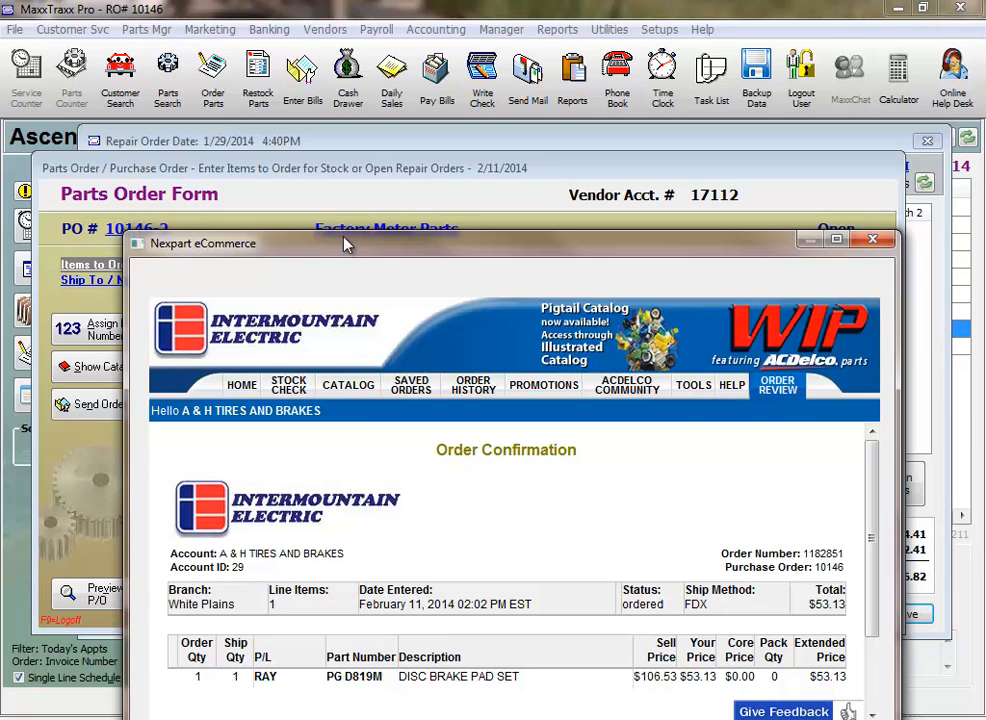
left_click_drag(242, 243, 322, 50)
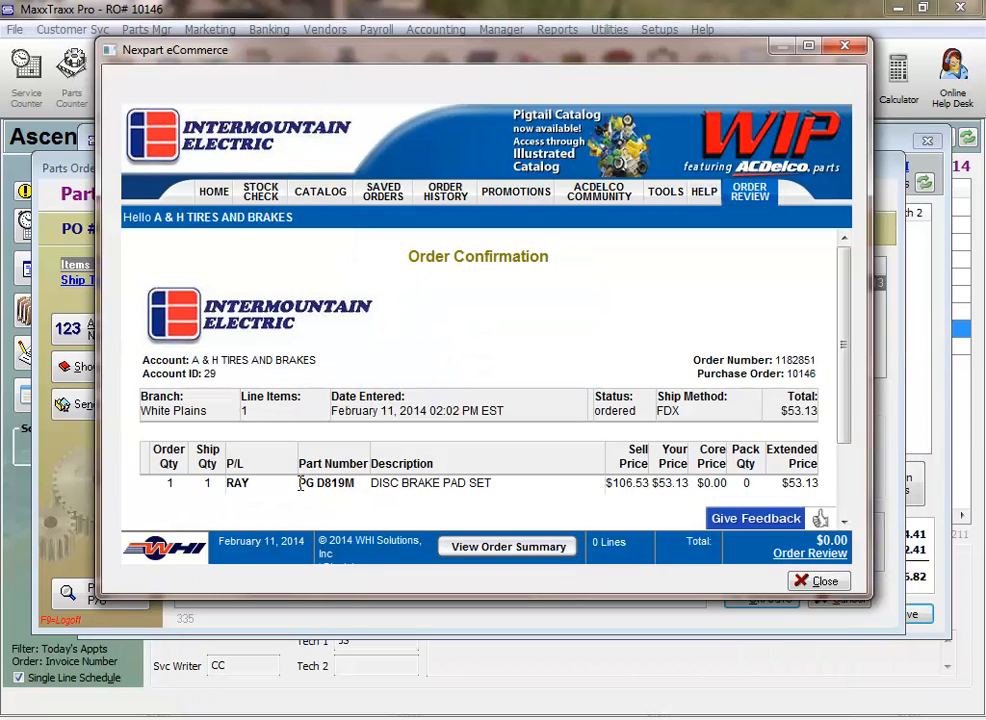
left_click_drag(300, 489, 355, 489)
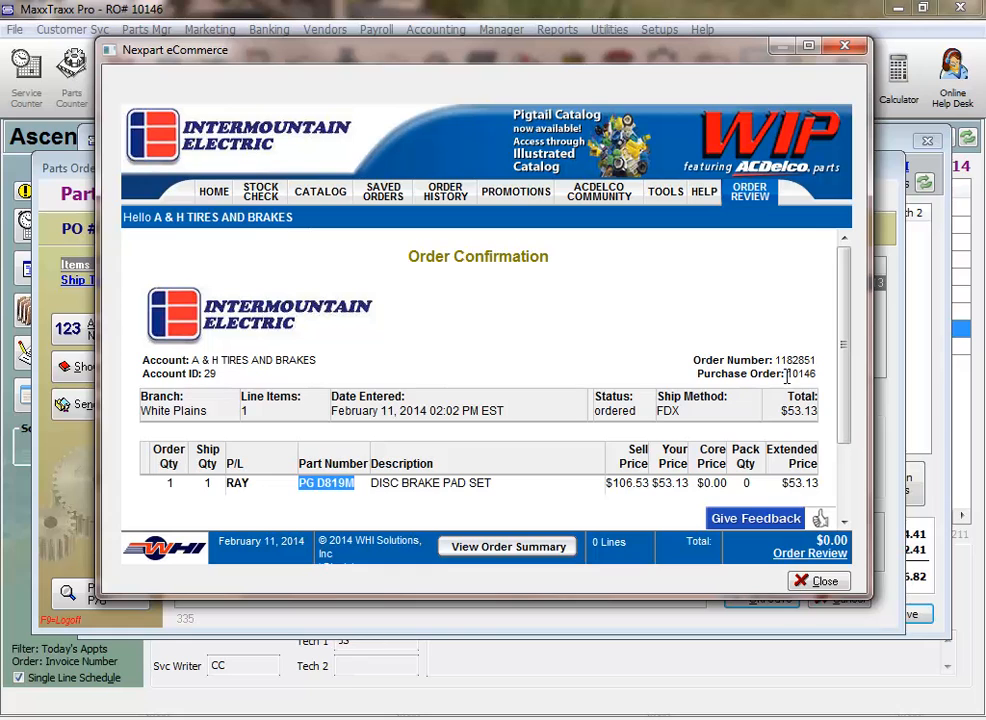
left_click_drag(786, 374, 816, 377)
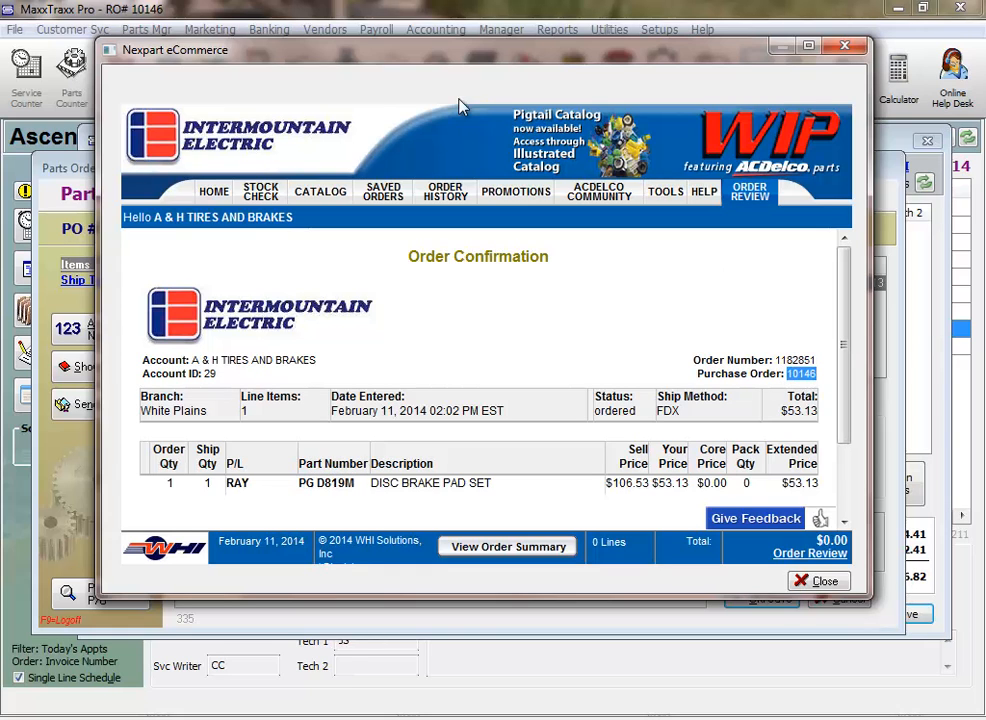
left_click_drag(422, 50, 325, 297)
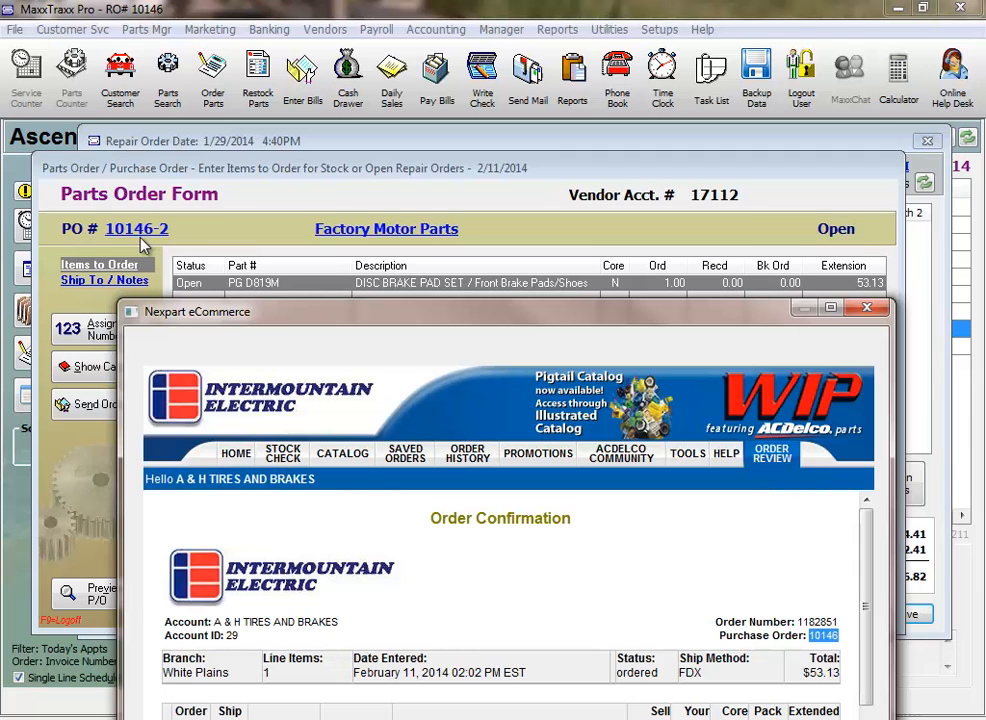
left_click_drag(410, 327, 403, 131)
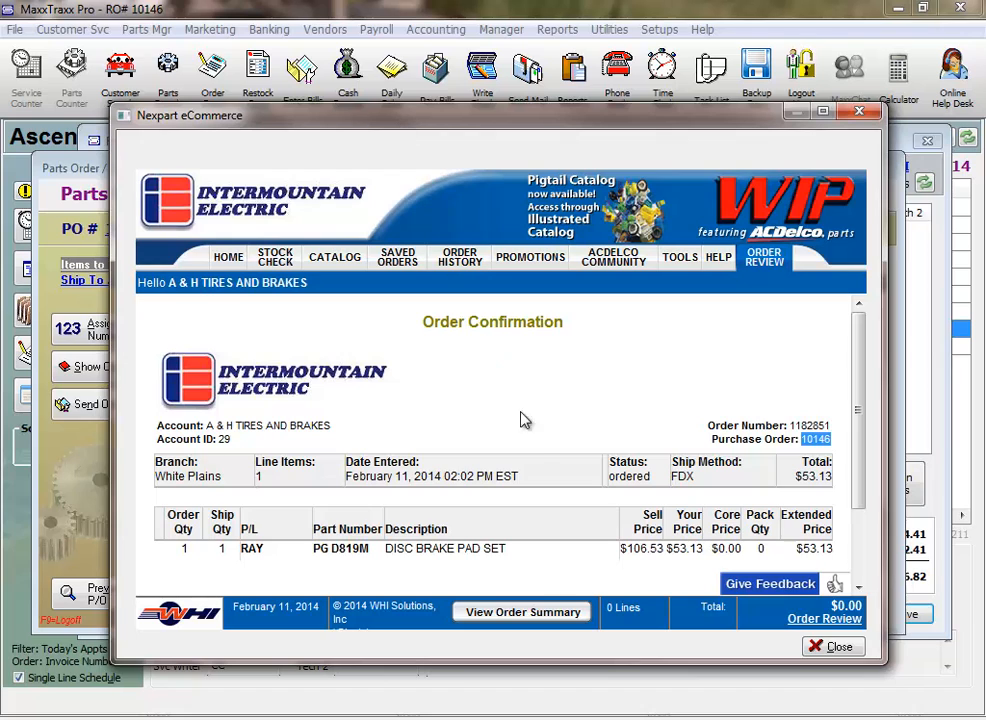
Close the vendor's order confirmation and save the submitted parts order as an open PO.
left_click(833, 646)
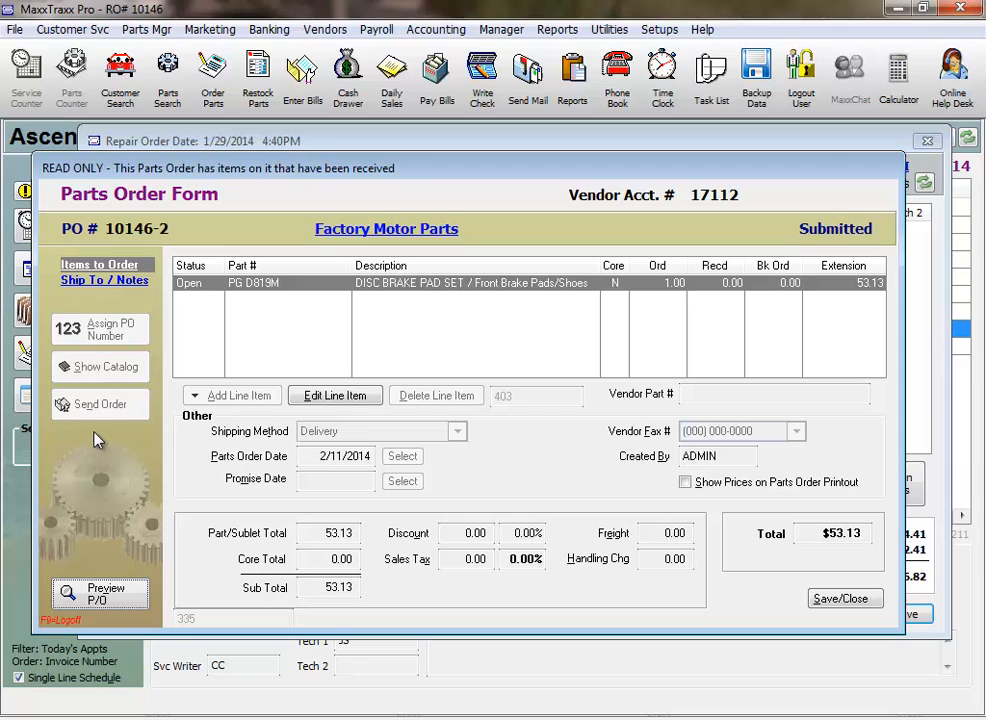
left_click(829, 604)
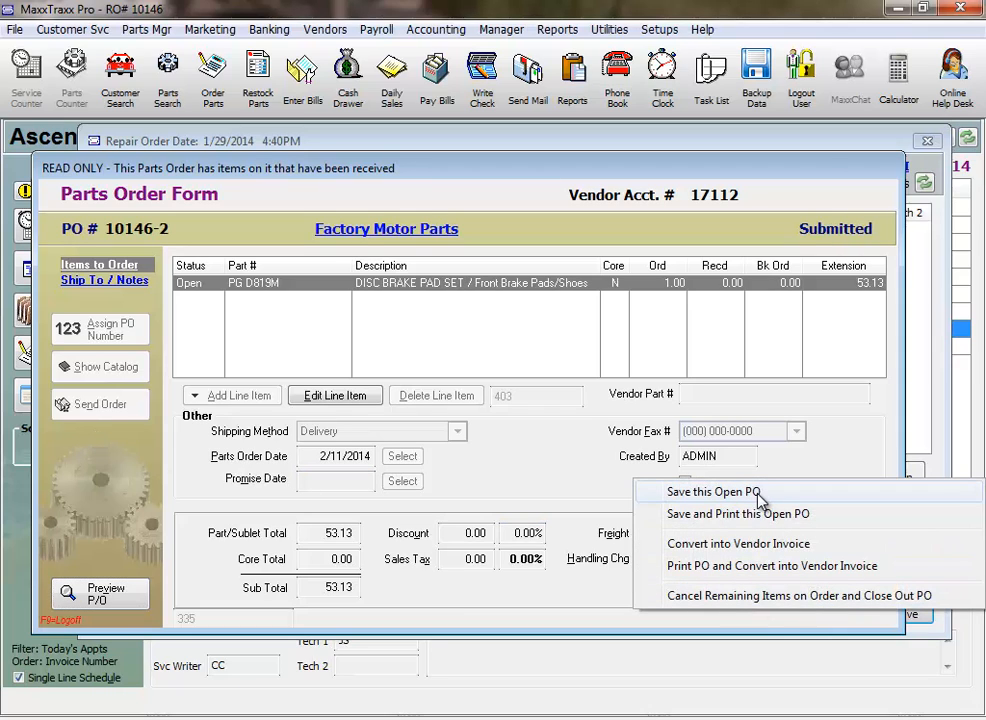
left_click(713, 492)
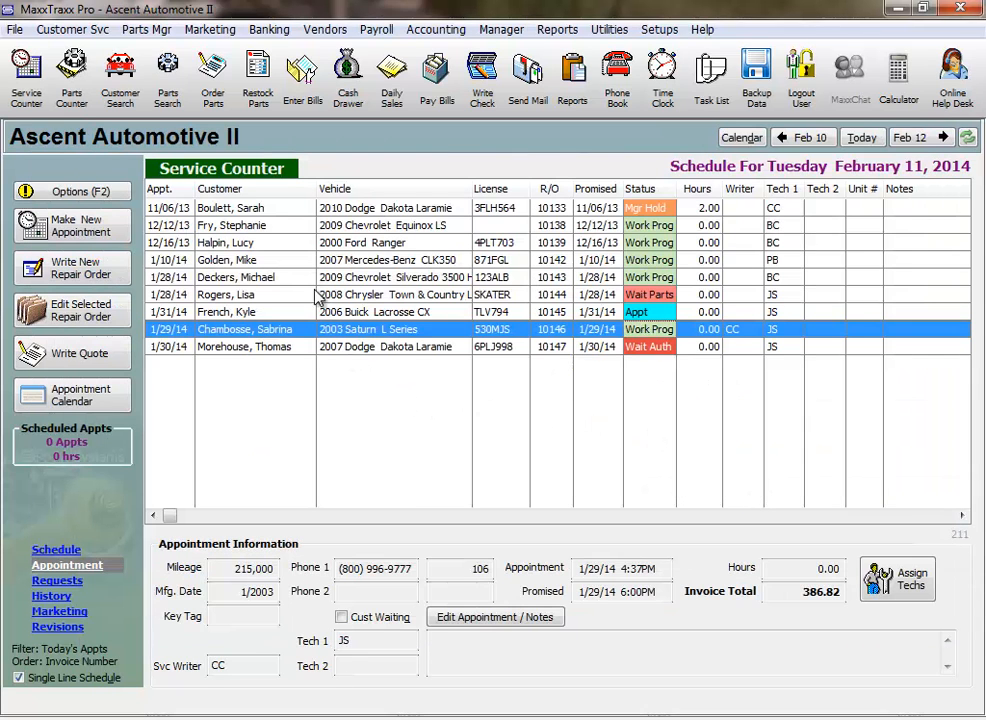
Convert the submitted Factory Motor Parts order into a received vendor invoice with a target amount of 53.13.
left_click(226, 112)
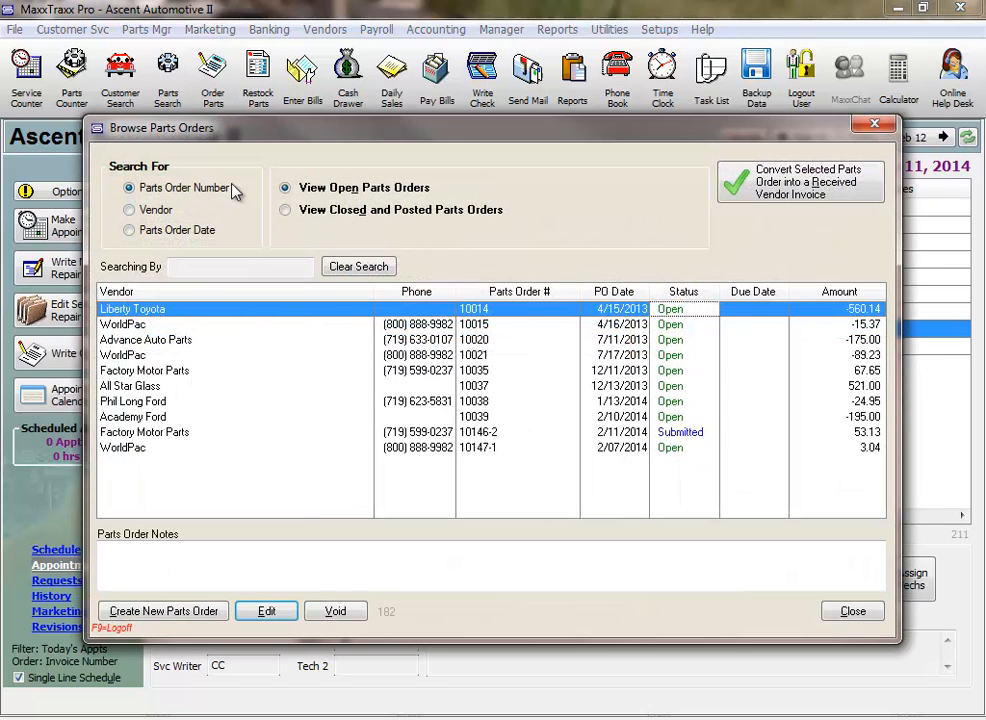
left_click(487, 434)
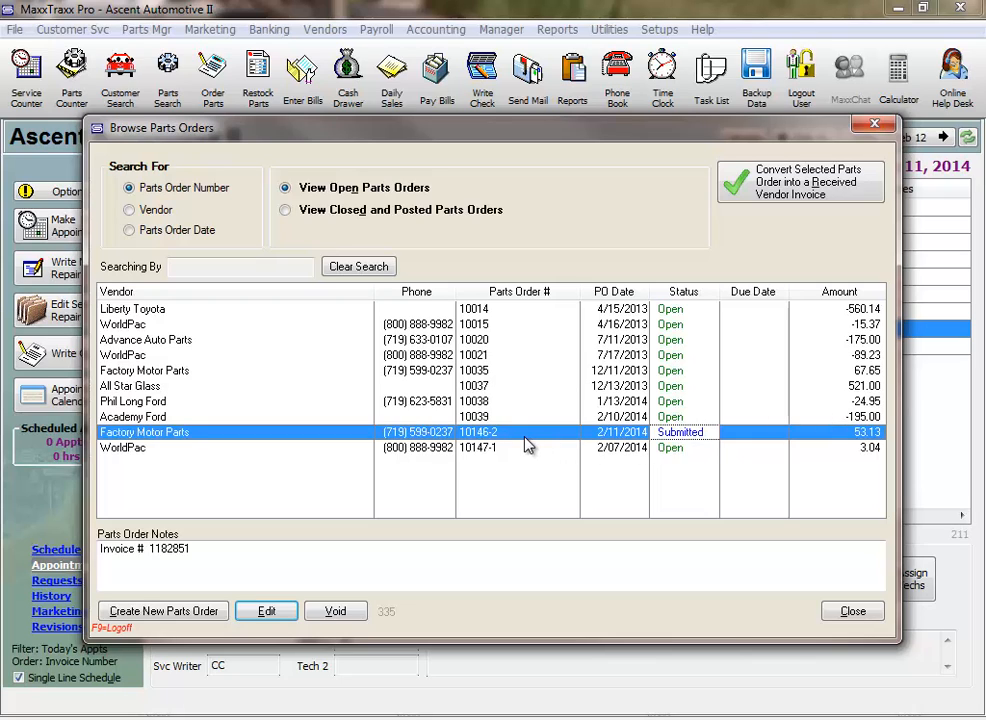
left_click(819, 198)
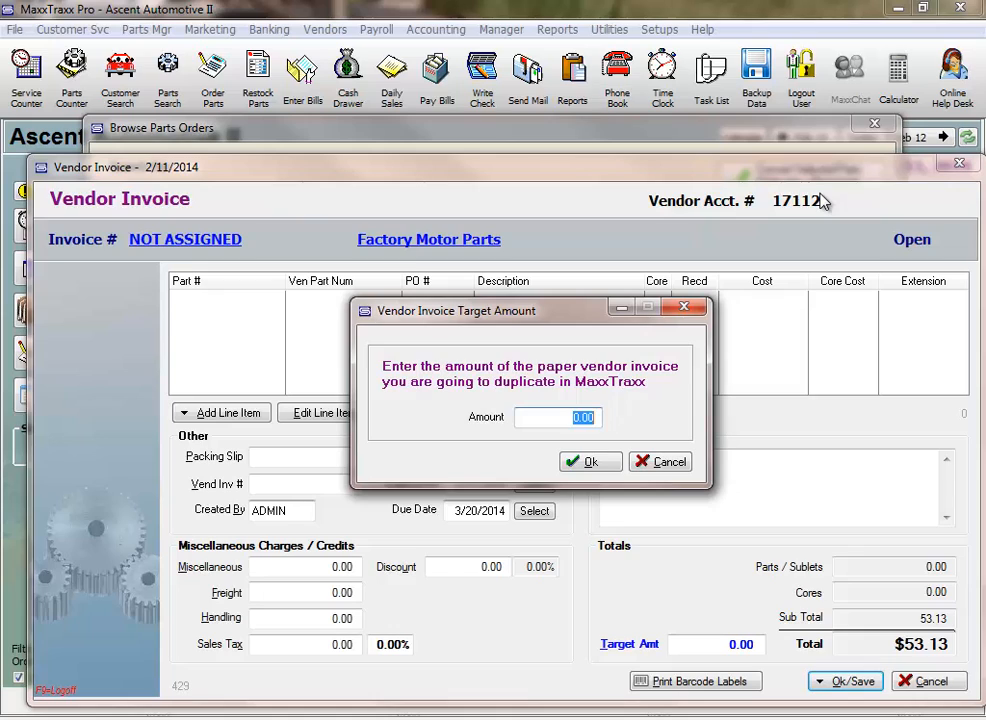
type("53.13")
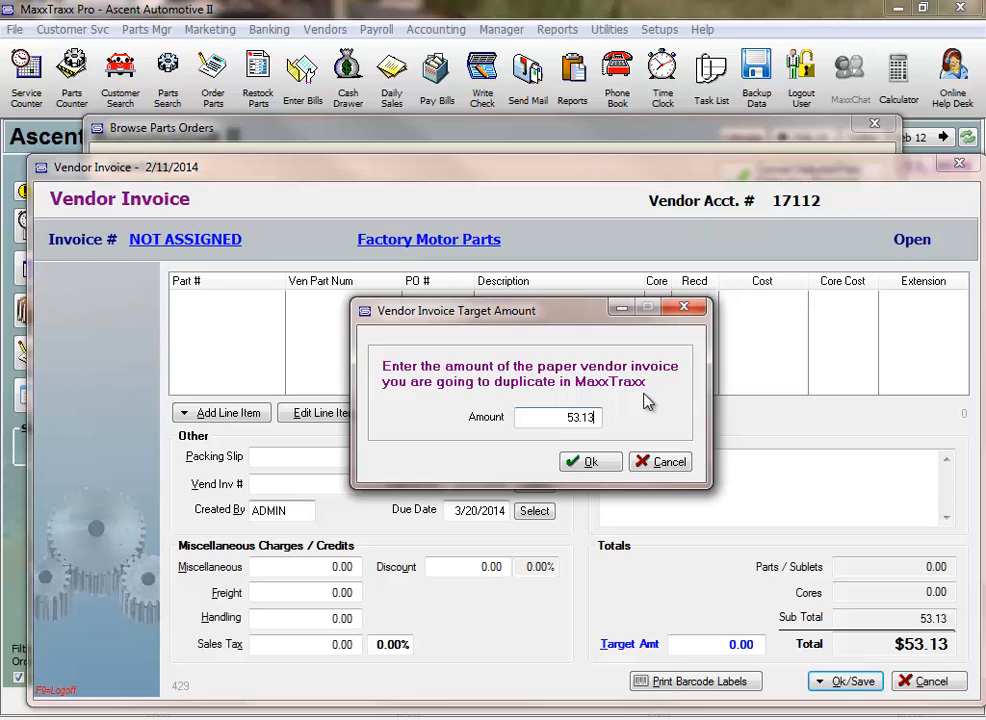
left_click(592, 462)
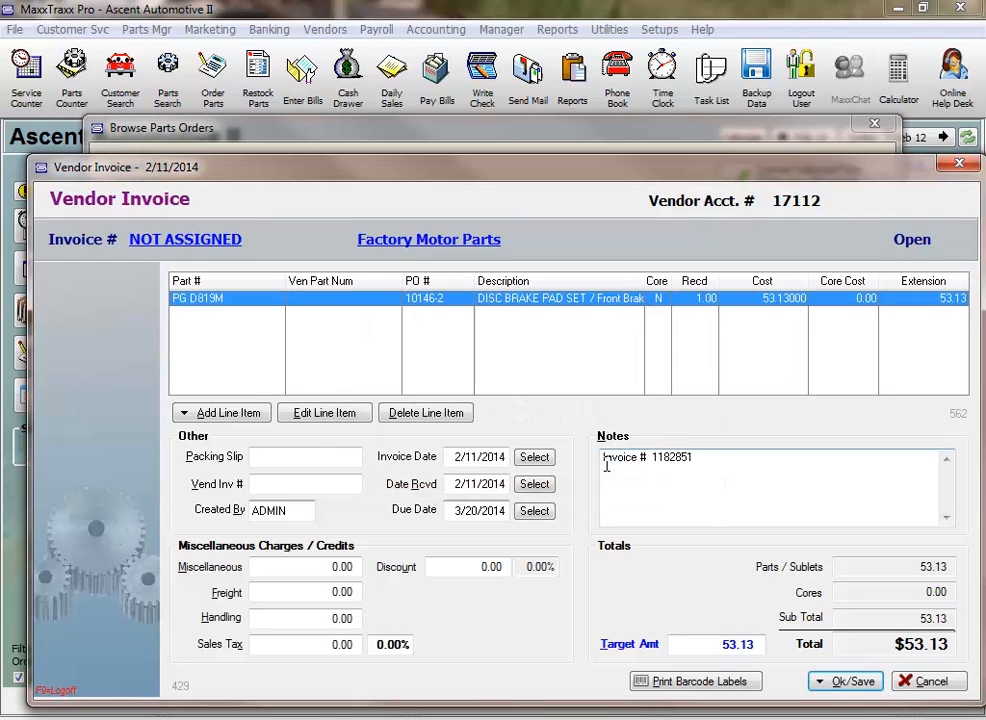
Update inventory and post the Factory Motor Parts invoice to AP under vendor invoice number 1234567, and close the parts orders list.
left_click_drag(703, 644, 775, 645)
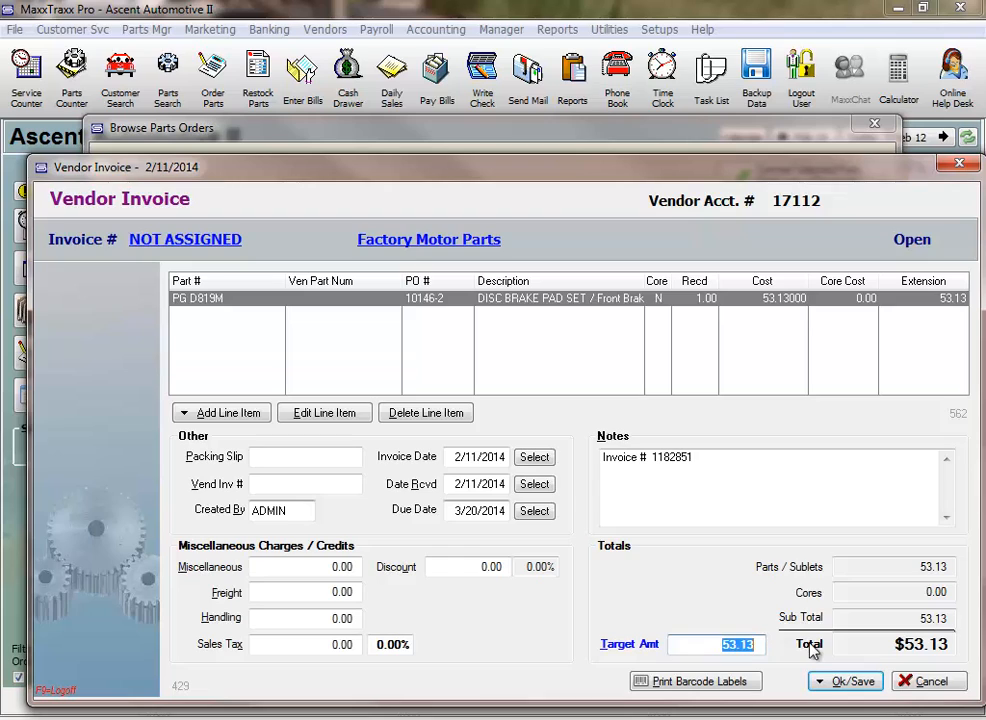
left_click(425, 305)
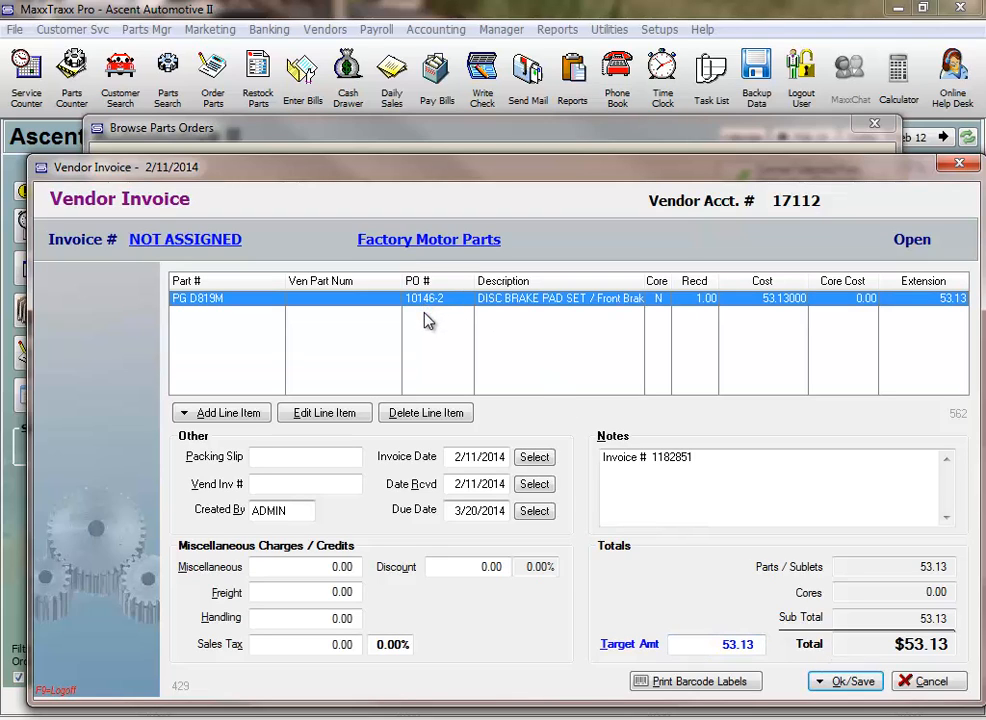
left_click(851, 688)
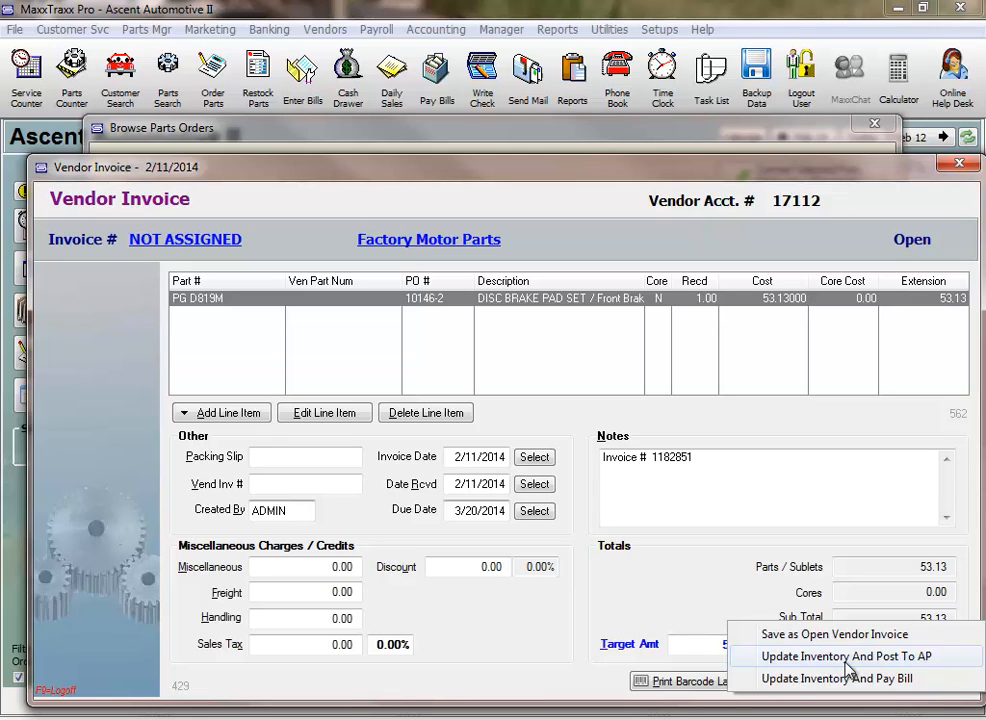
left_click(846, 659)
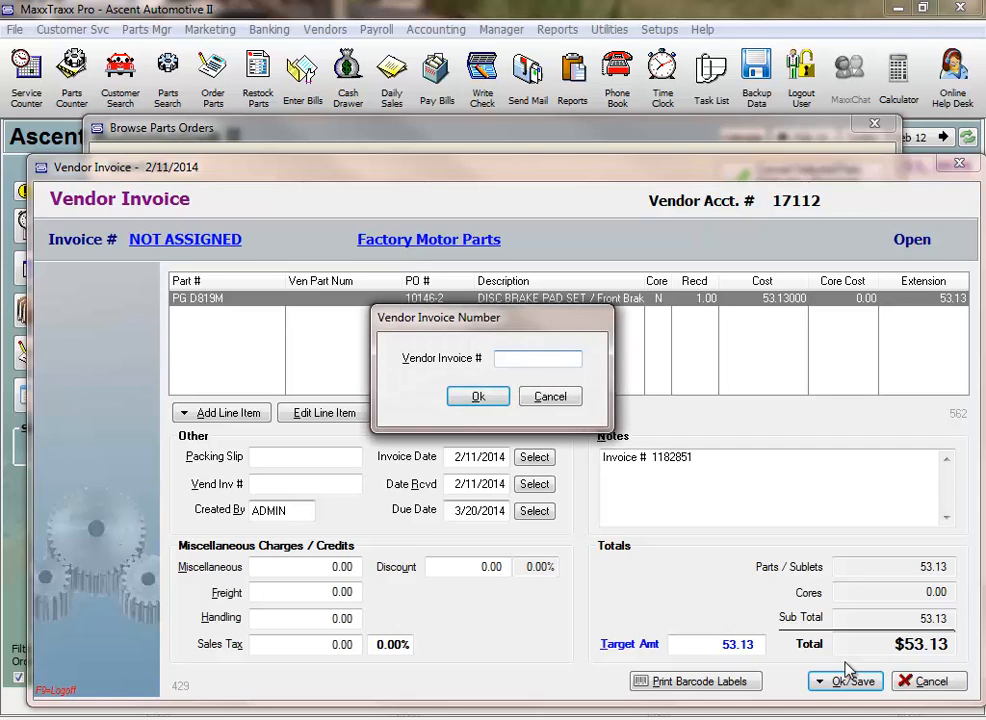
type("1234567")
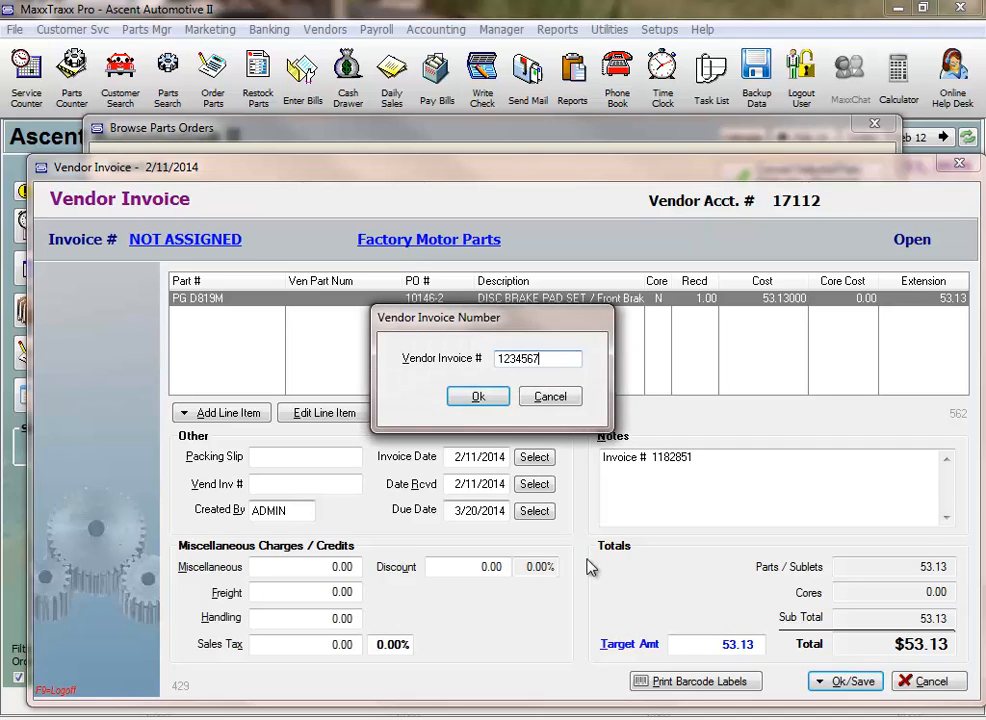
left_click(481, 398)
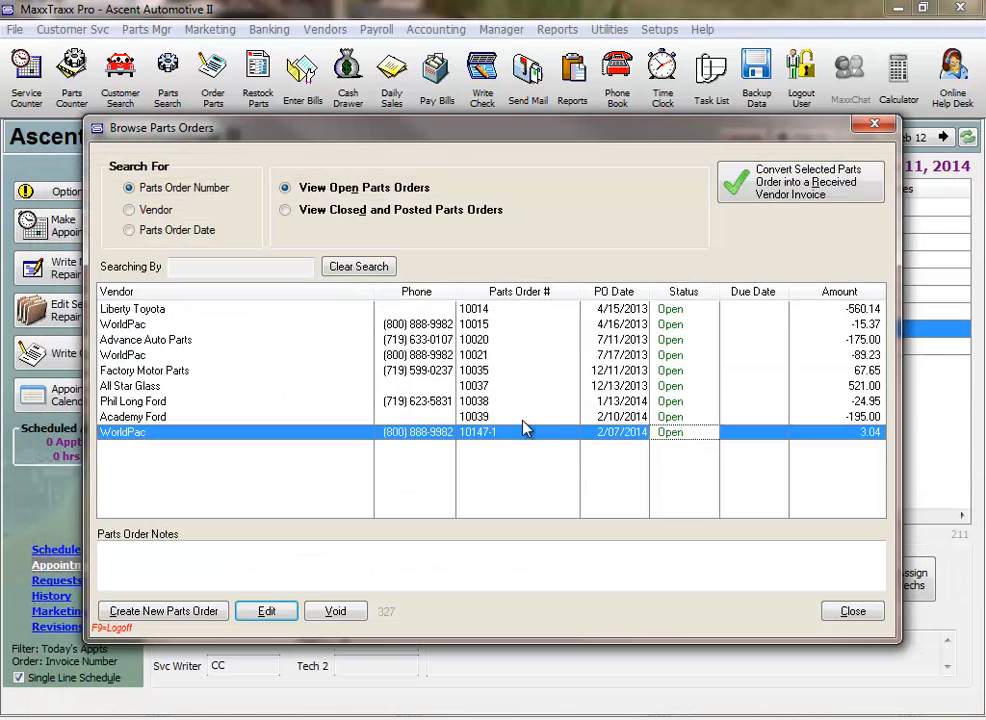
left_click(830, 614)
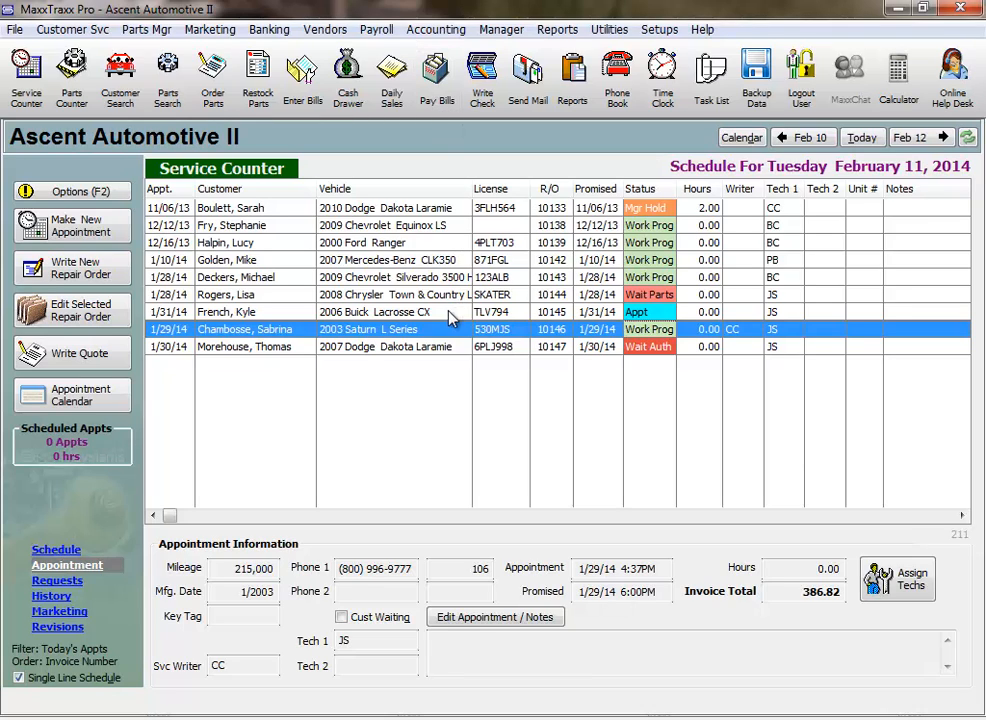
Mark the 2003 Saturn L Series repair order as completed and print two copies of it.
double_click(445, 338)
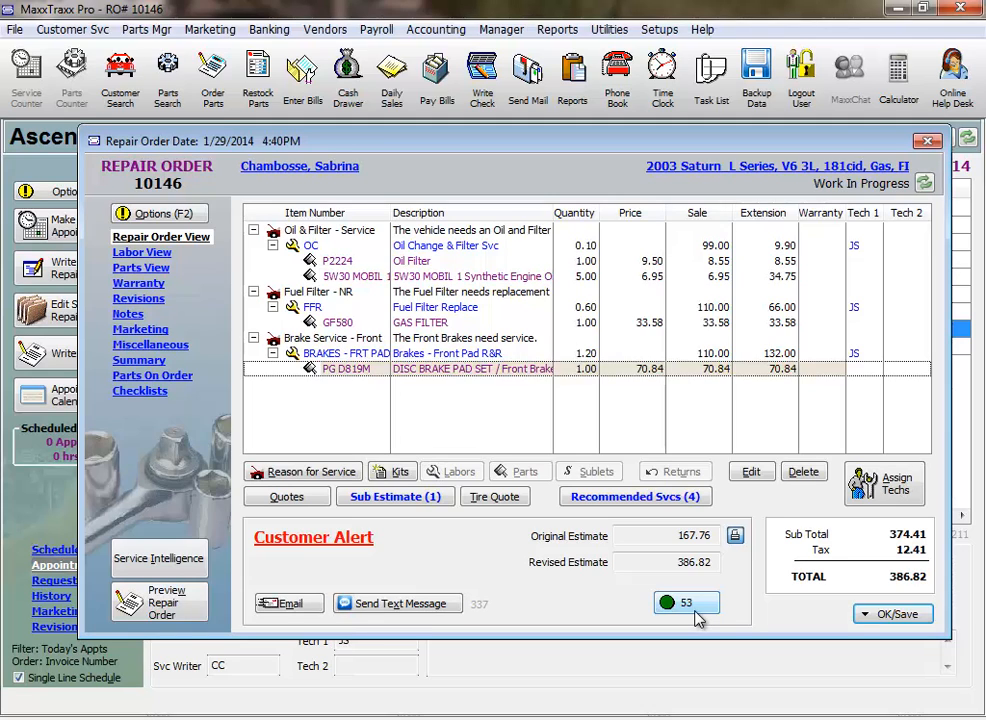
left_click(896, 616)
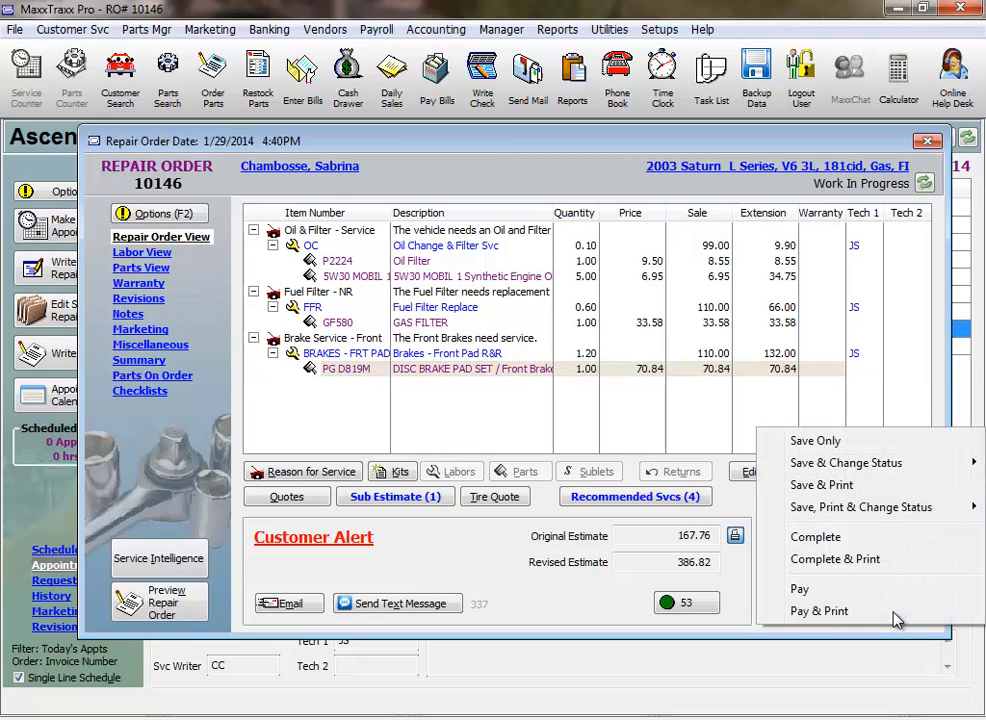
left_click(853, 560)
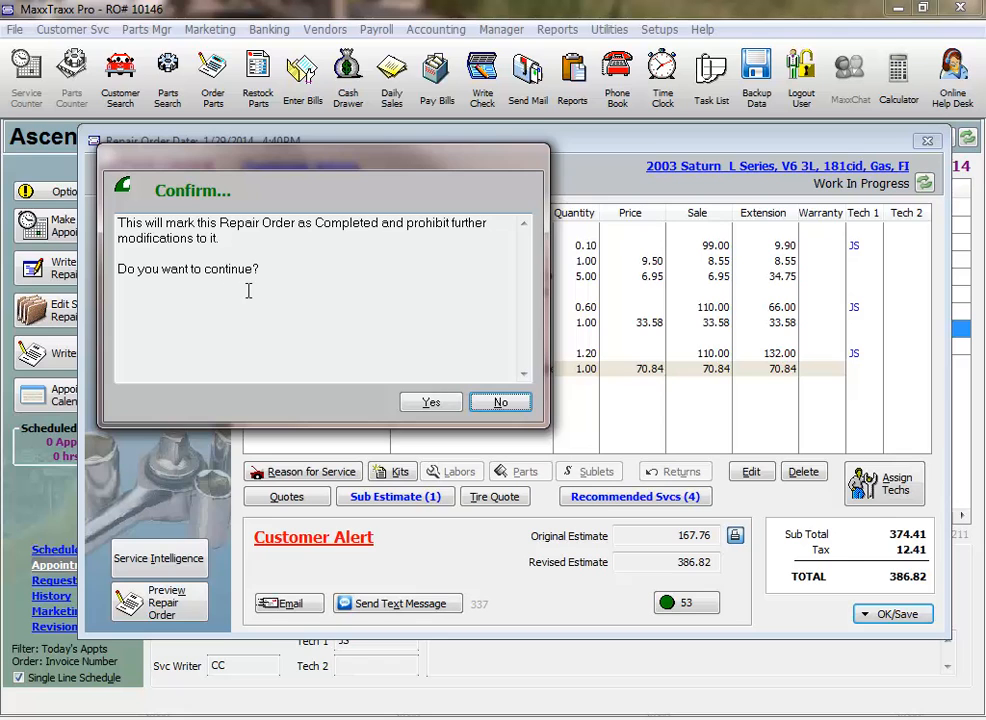
left_click(451, 404)
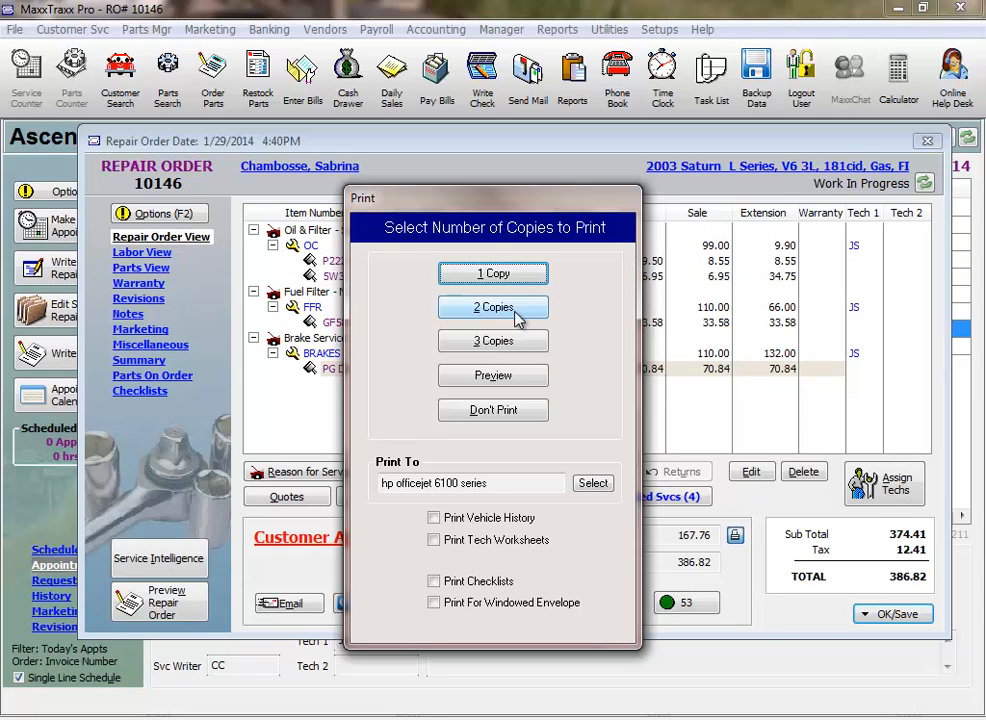
left_click(516, 310)
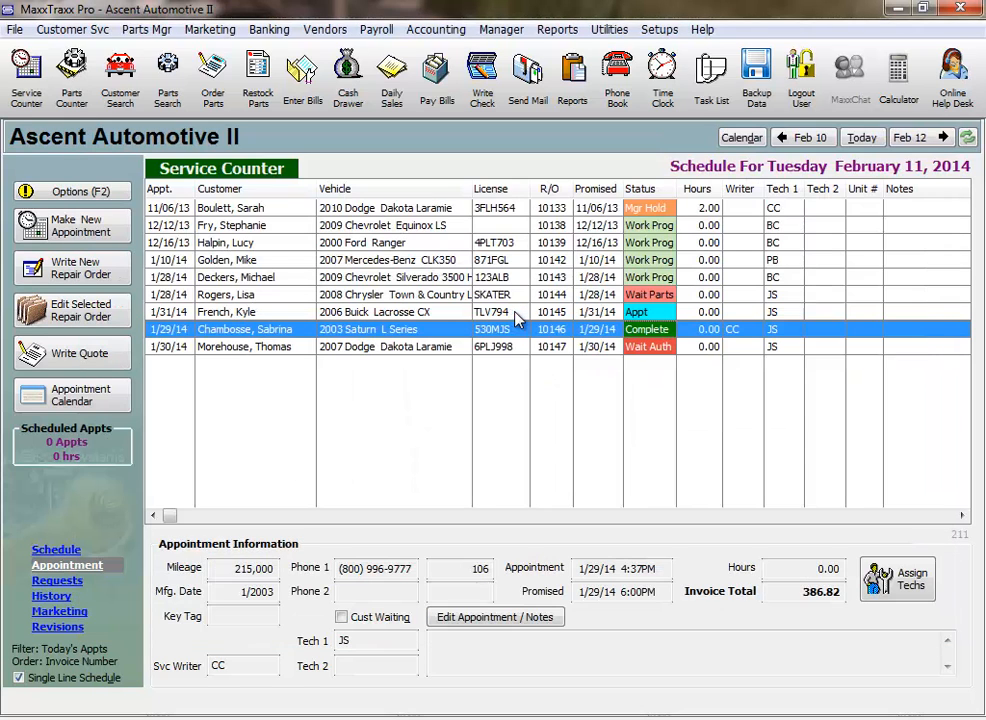
Review the miscellaneous and discount fields of the completed Saturn repair order and close it without printing or paying.
double_click(446, 334)
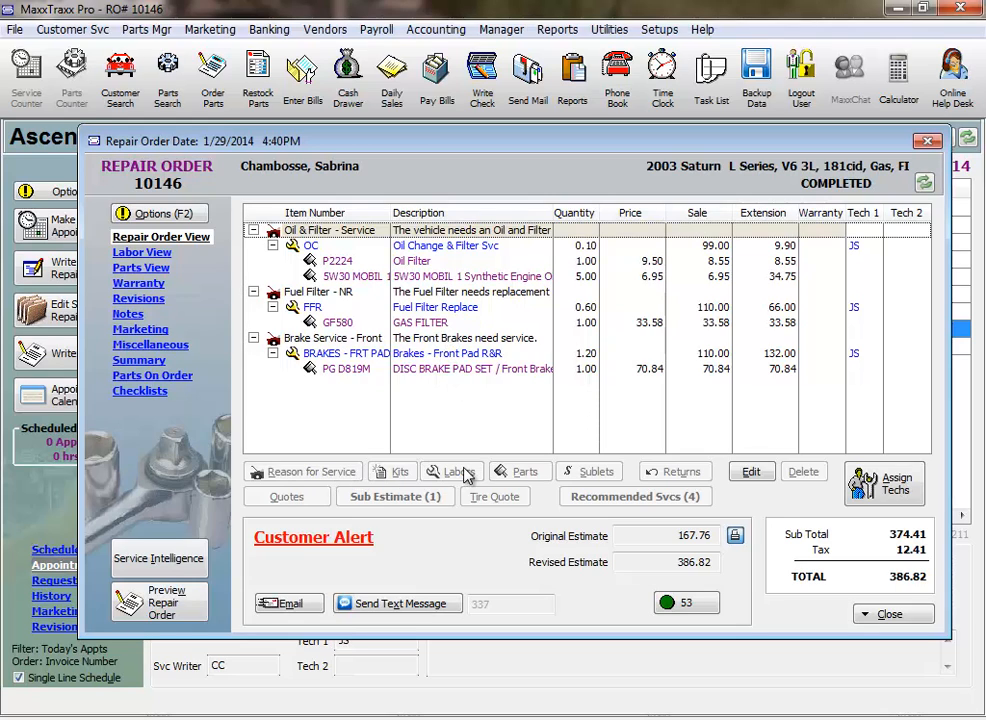
left_click(184, 348)
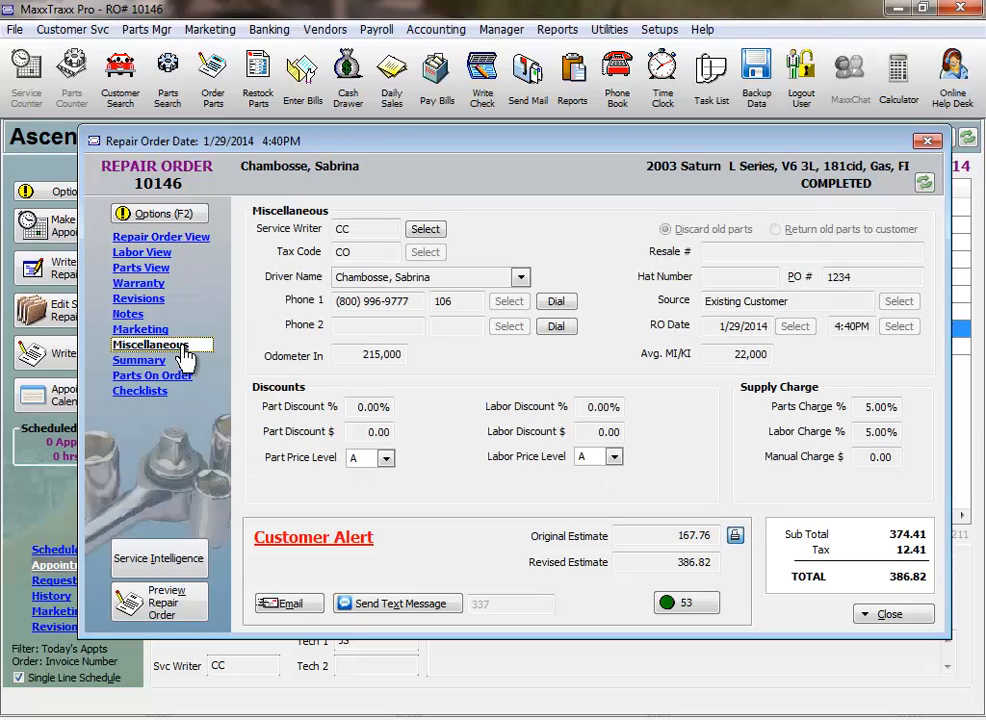
left_click(889, 614)
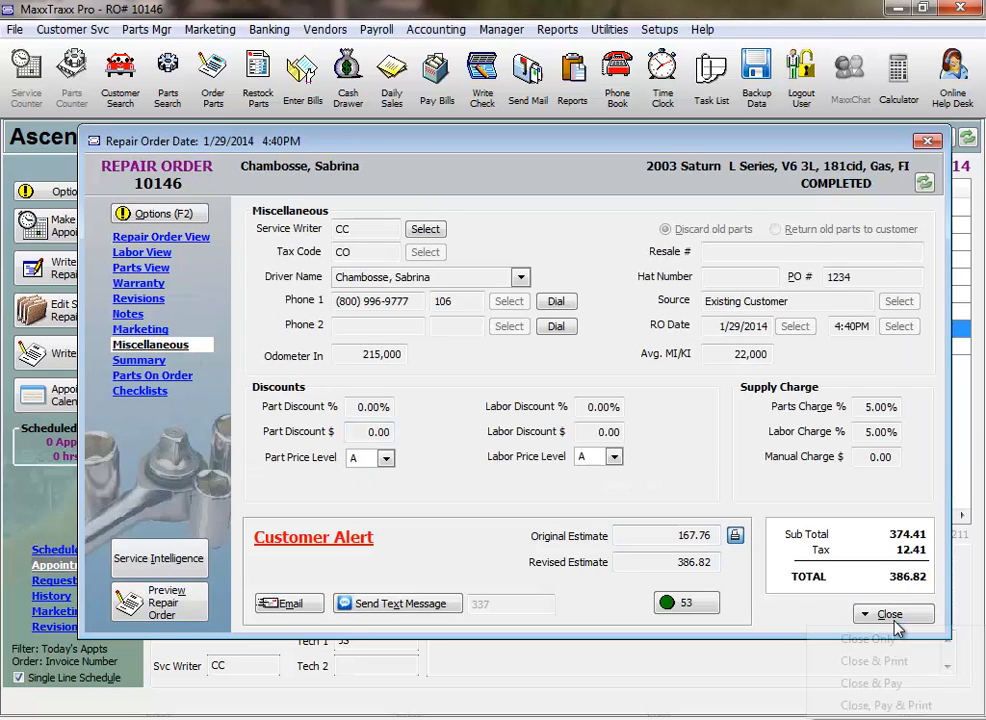
left_click(893, 638)
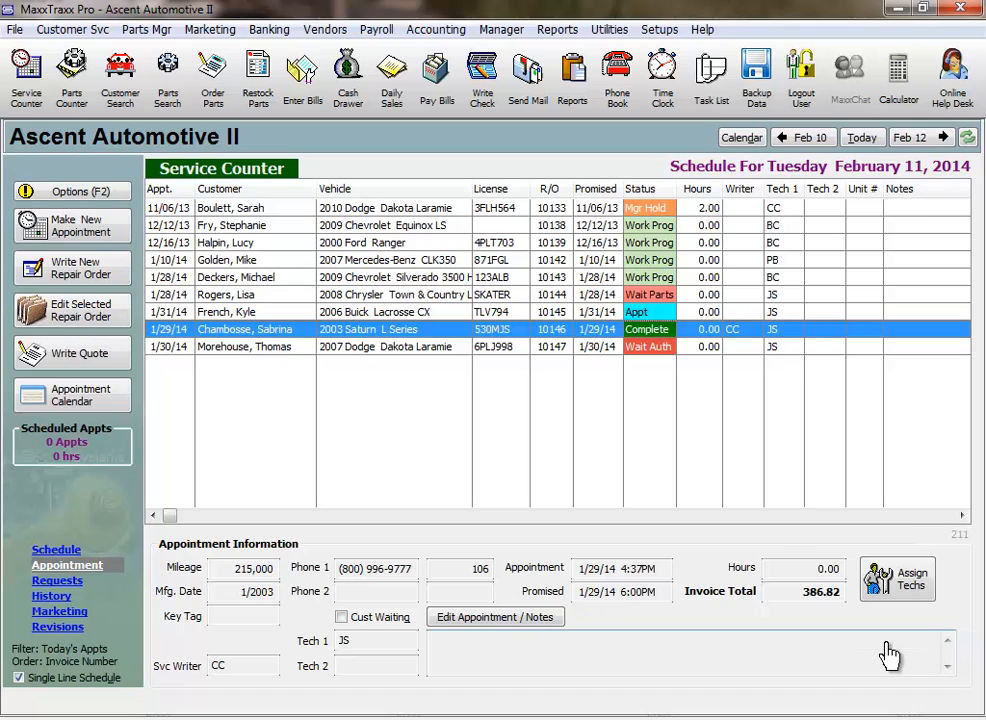
Change the status of the completed 2003 Saturn L Series repair order to Managers Hold.
right_click(382, 338)
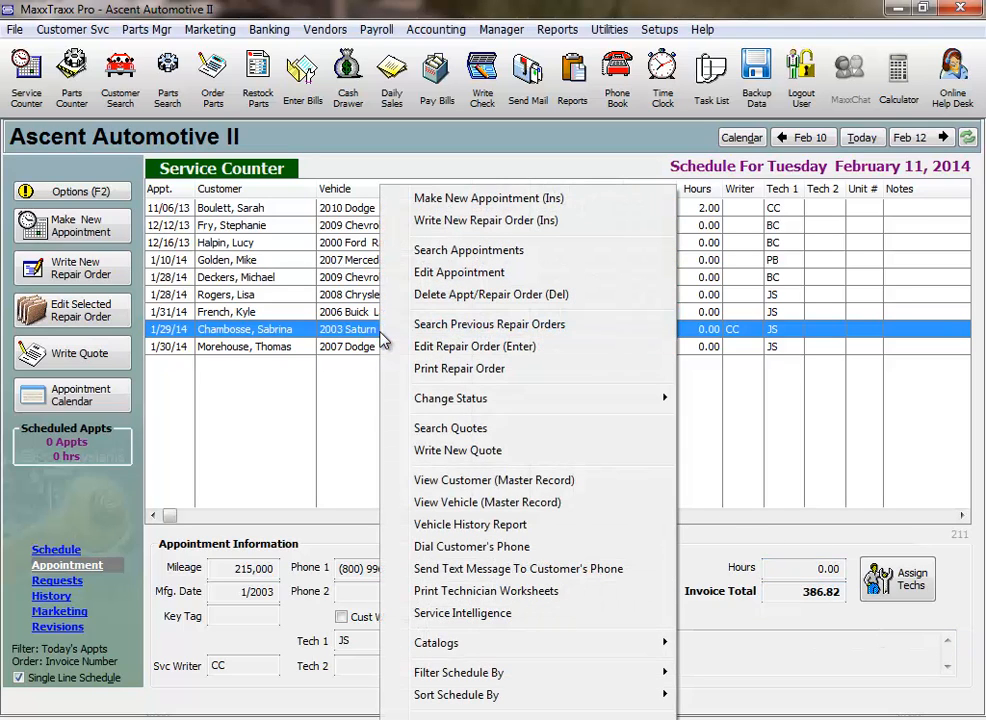
mouse_move(506, 400)
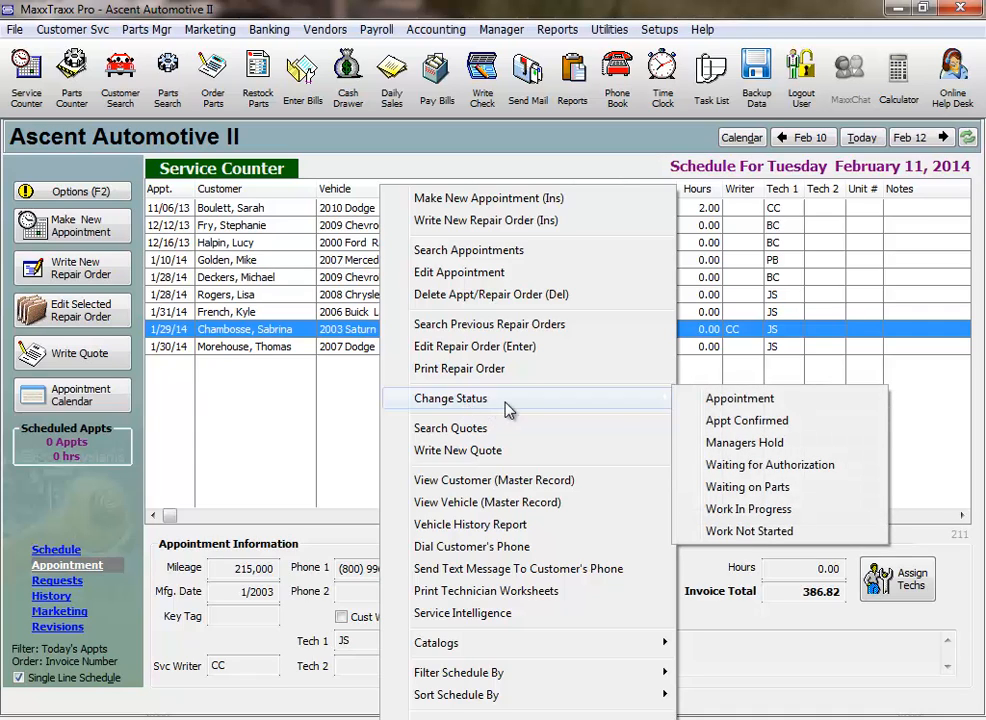
left_click(755, 452)
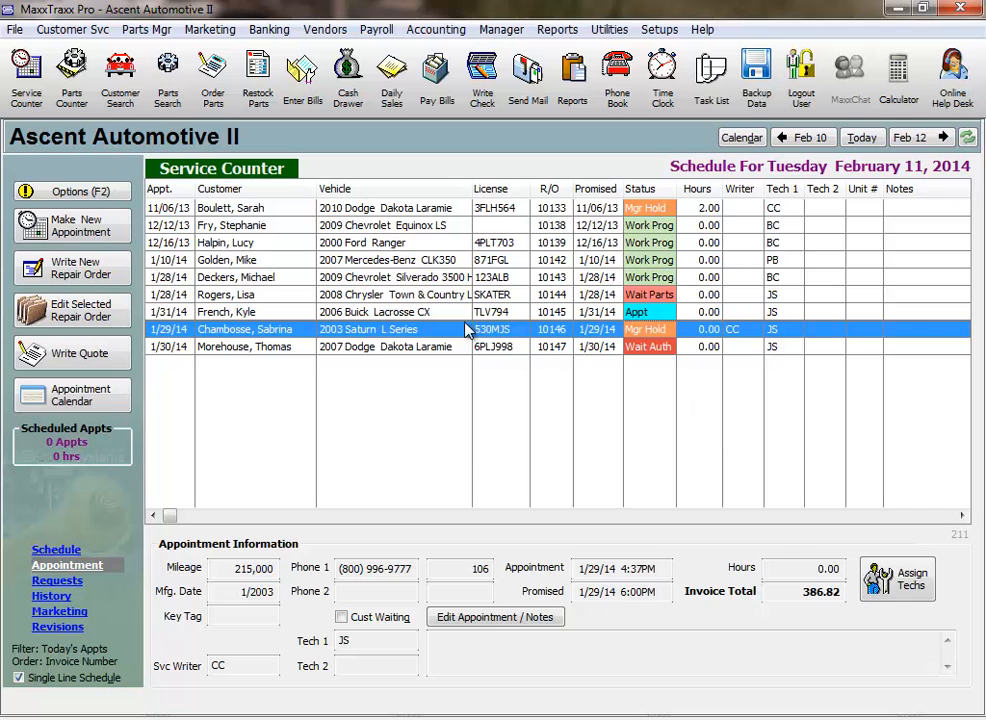
Give the Saturn repair order a labor discount of 10.00 dollars and return to its line items.
double_click(455, 337)
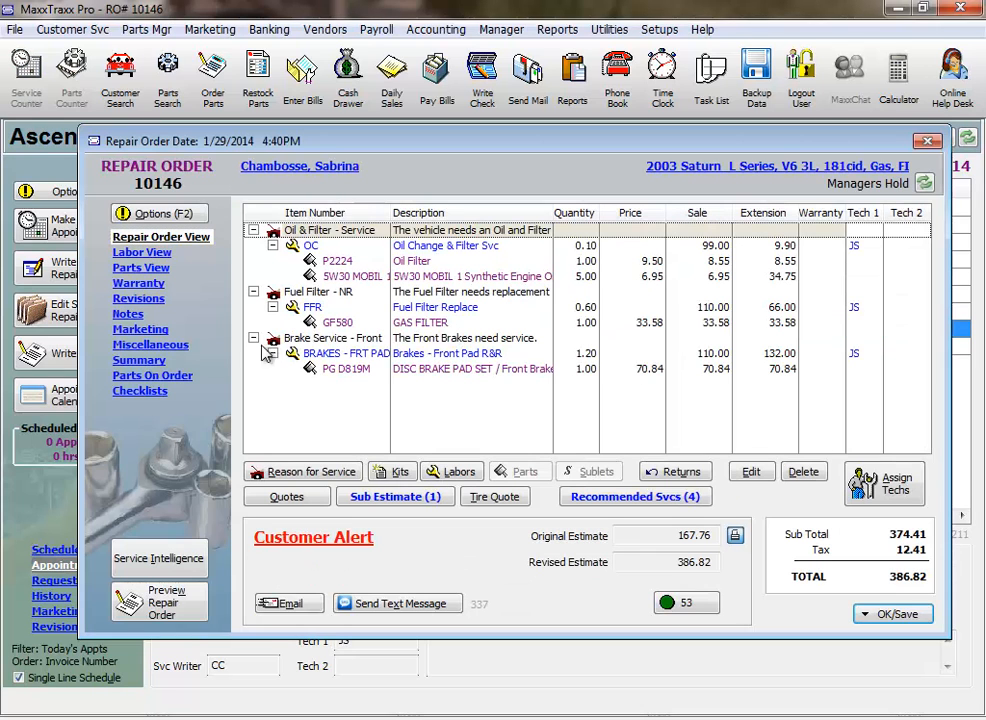
left_click(178, 345)
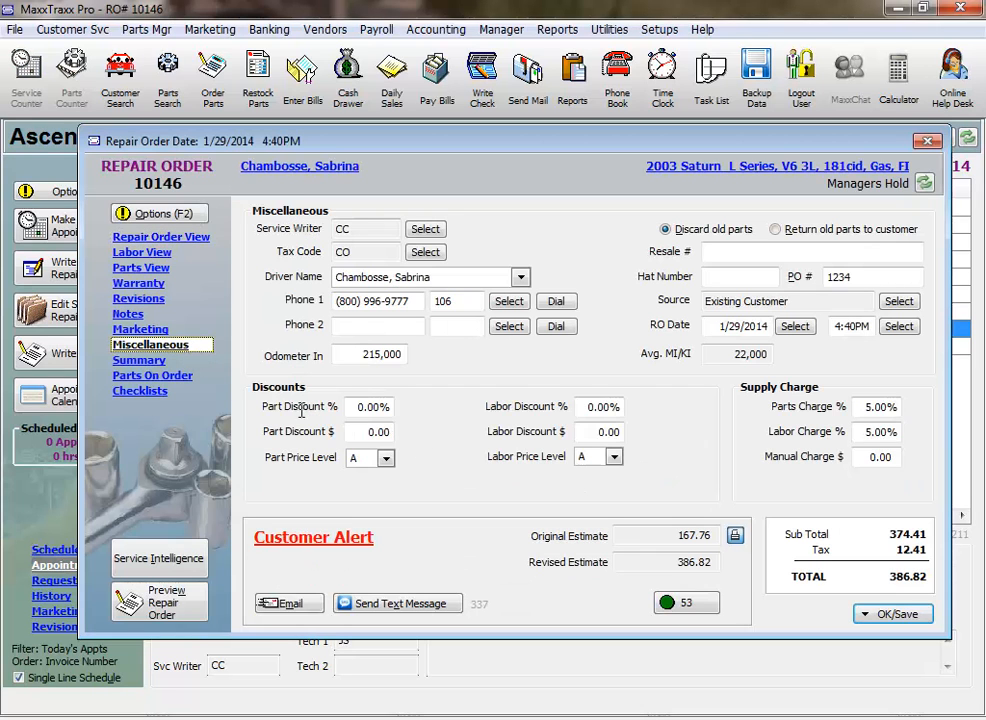
left_click(603, 431)
type("10")
key("Tab")
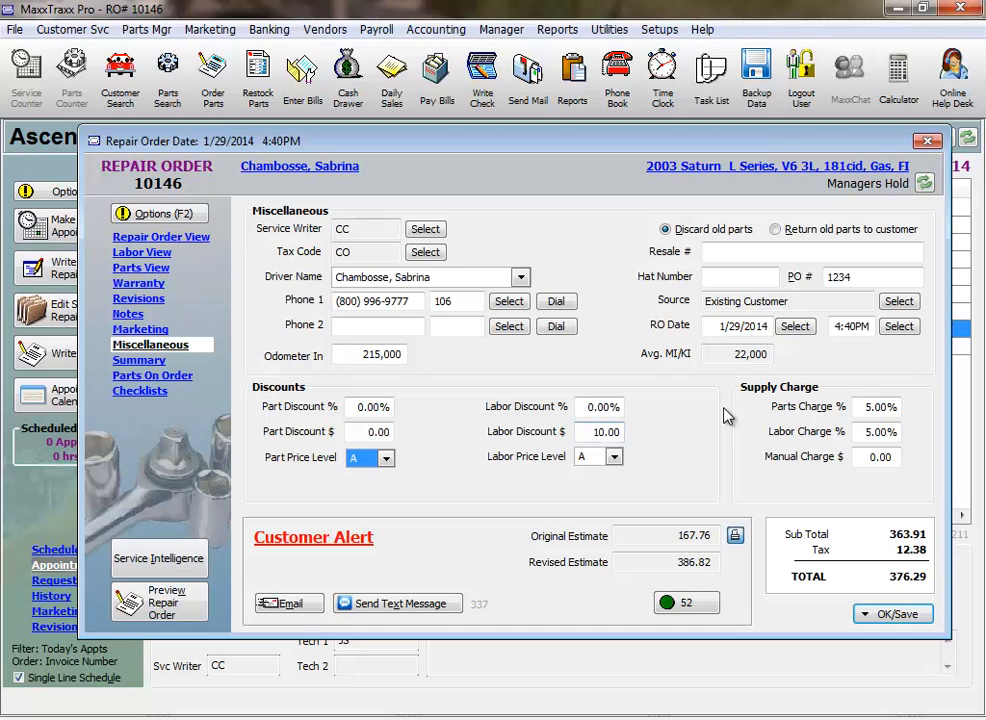
left_click(160, 238)
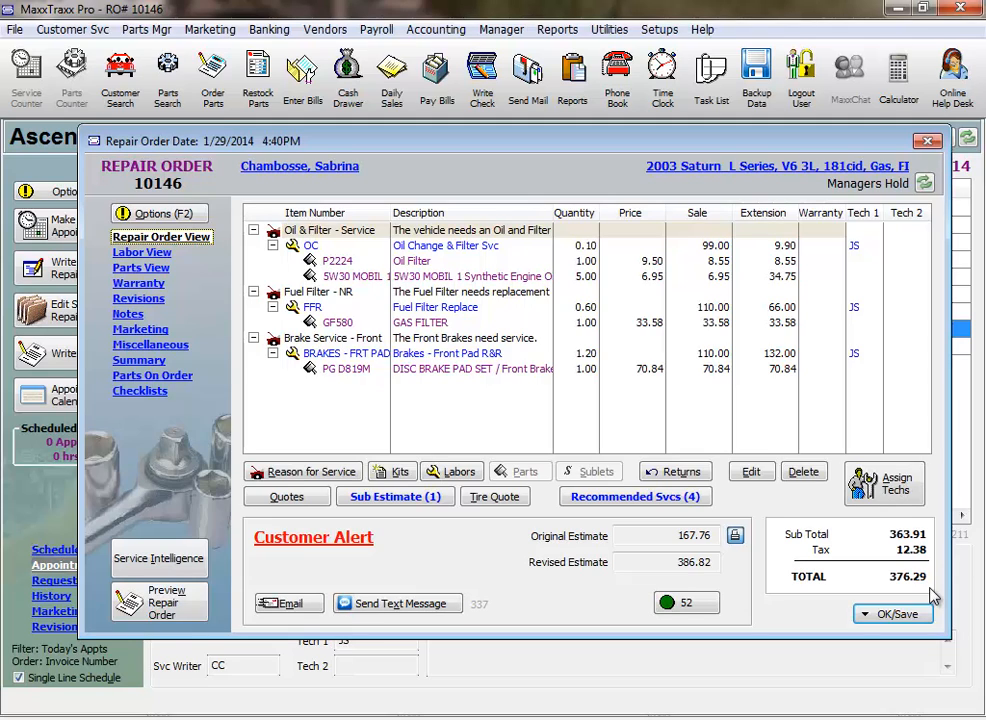
Begin paying the repair order with a printout and apply the customer's 50.00 deposit credit to it.
left_click(884, 624)
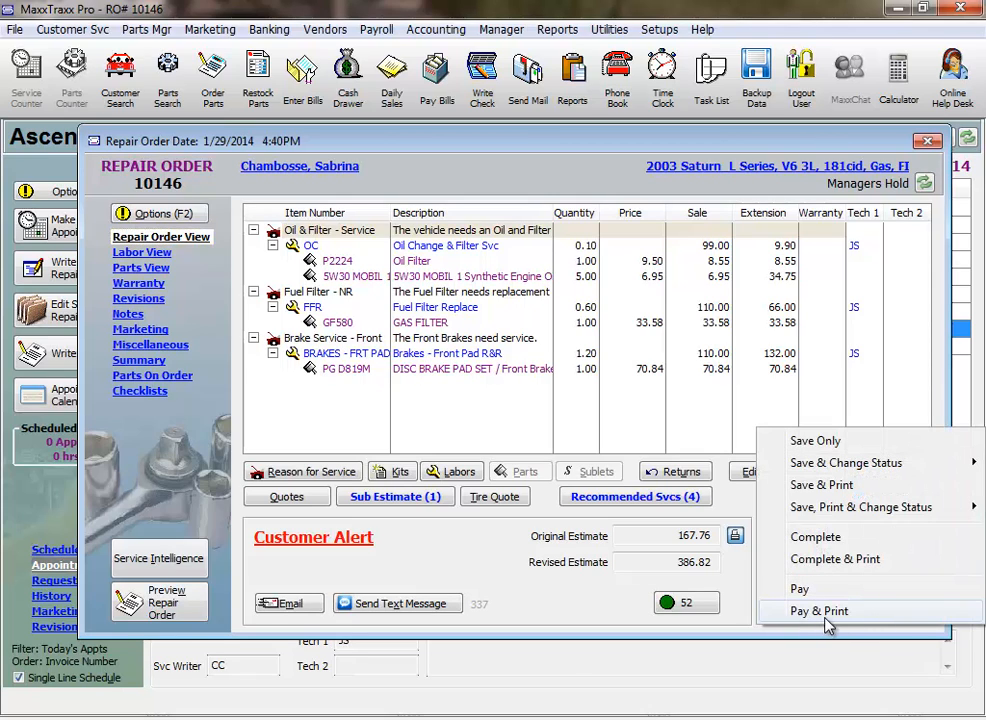
left_click(845, 627)
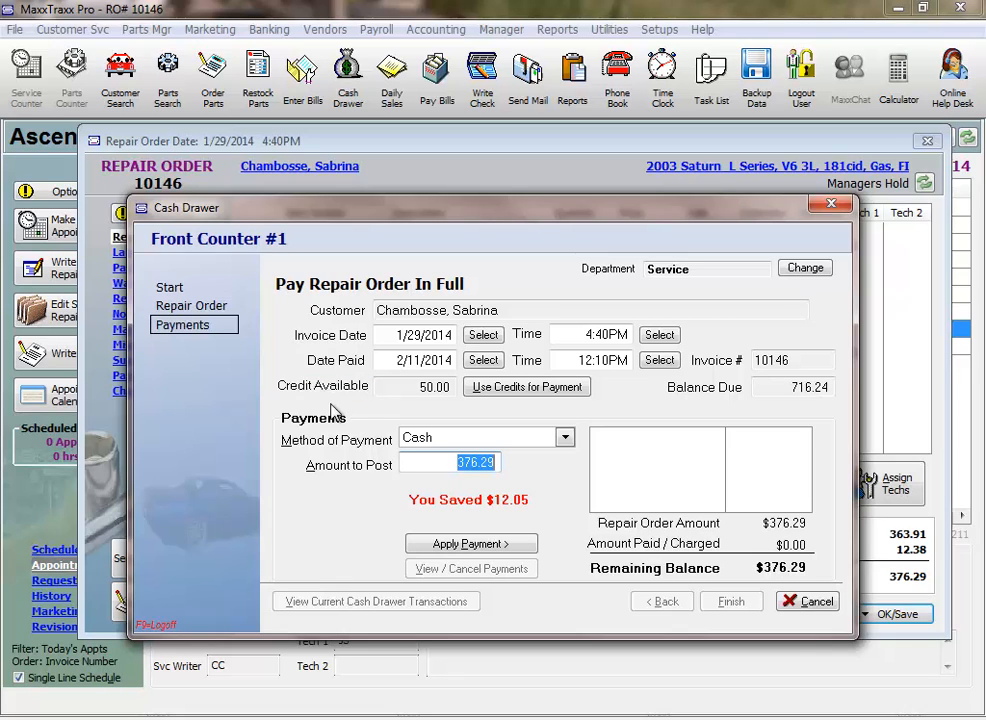
left_click(527, 389)
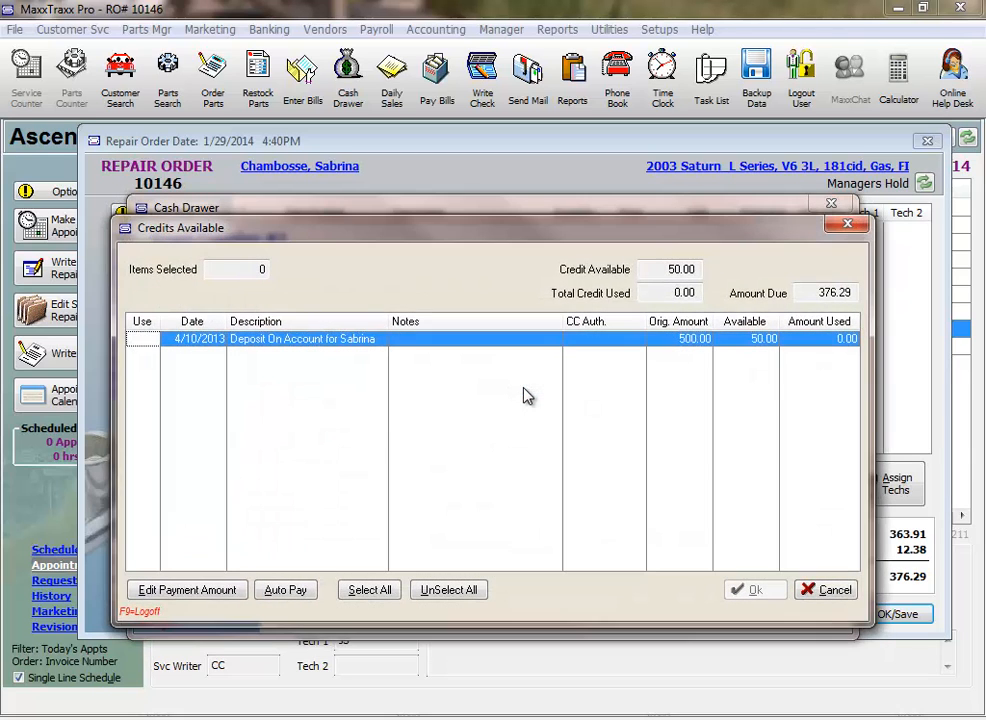
left_click(141, 340)
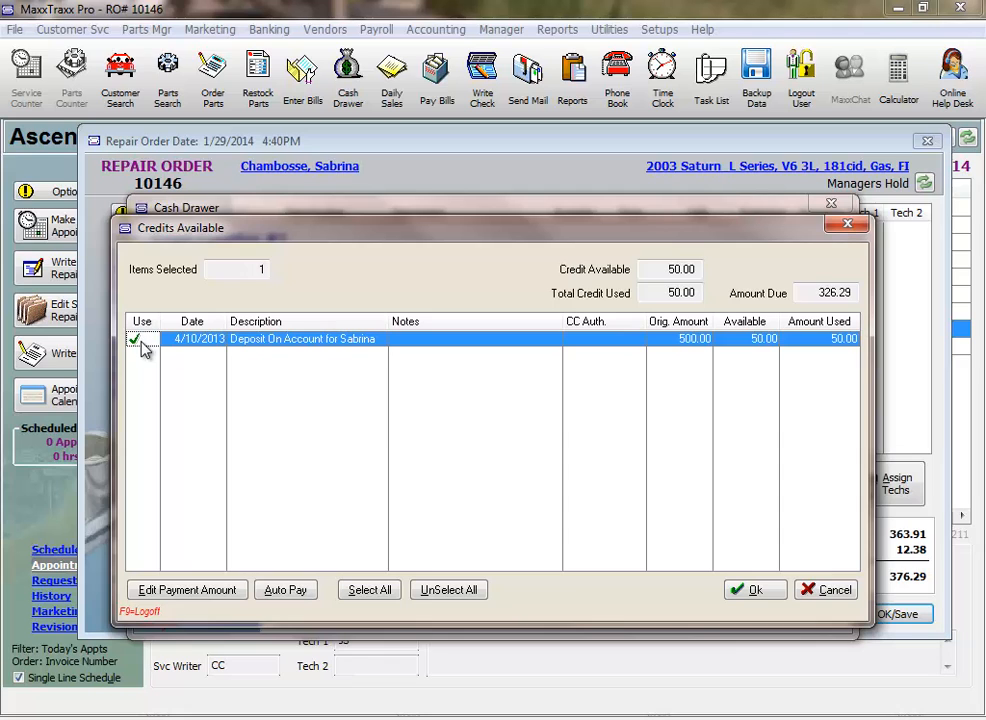
left_click(752, 588)
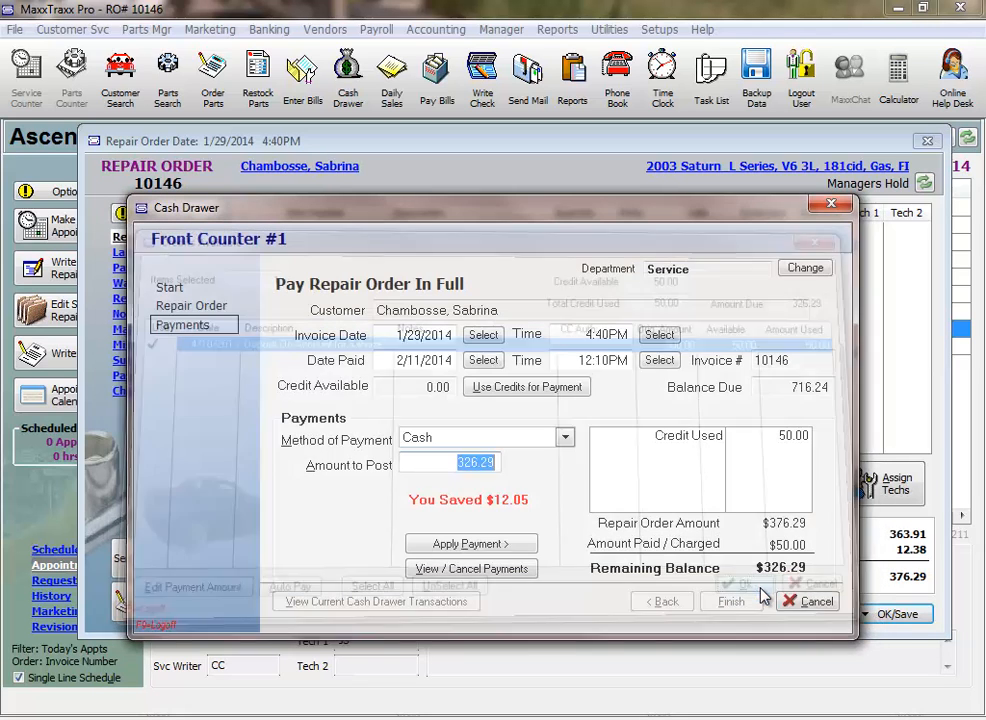
Post the remaining 326.29 as a Visa payment, finish the transaction and print two copies of the invoice.
left_click(566, 441)
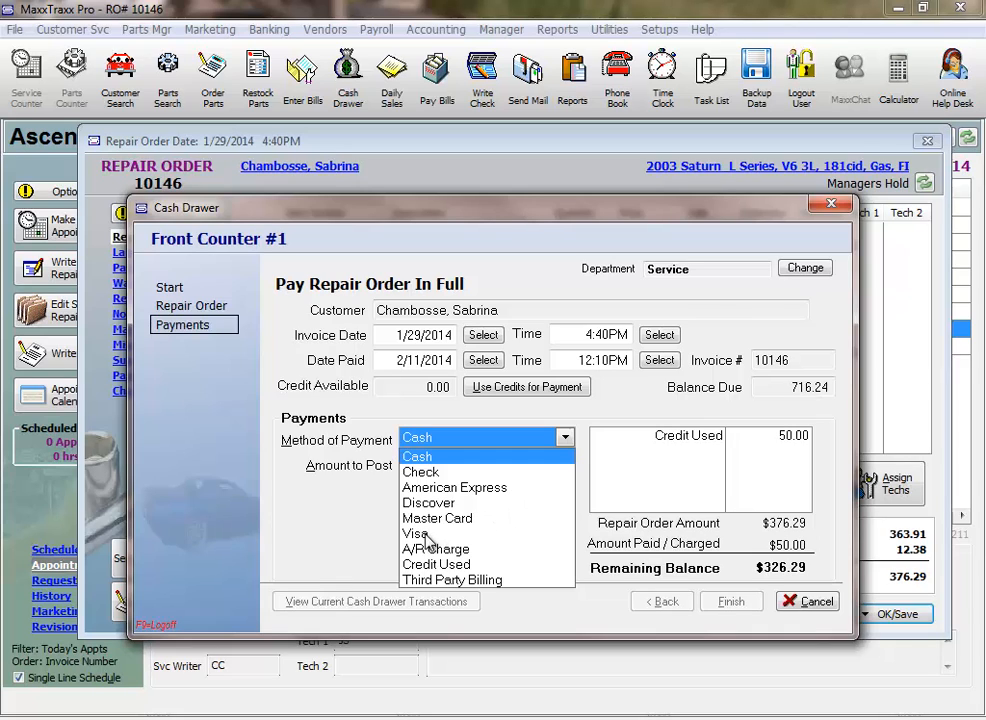
left_click(418, 535)
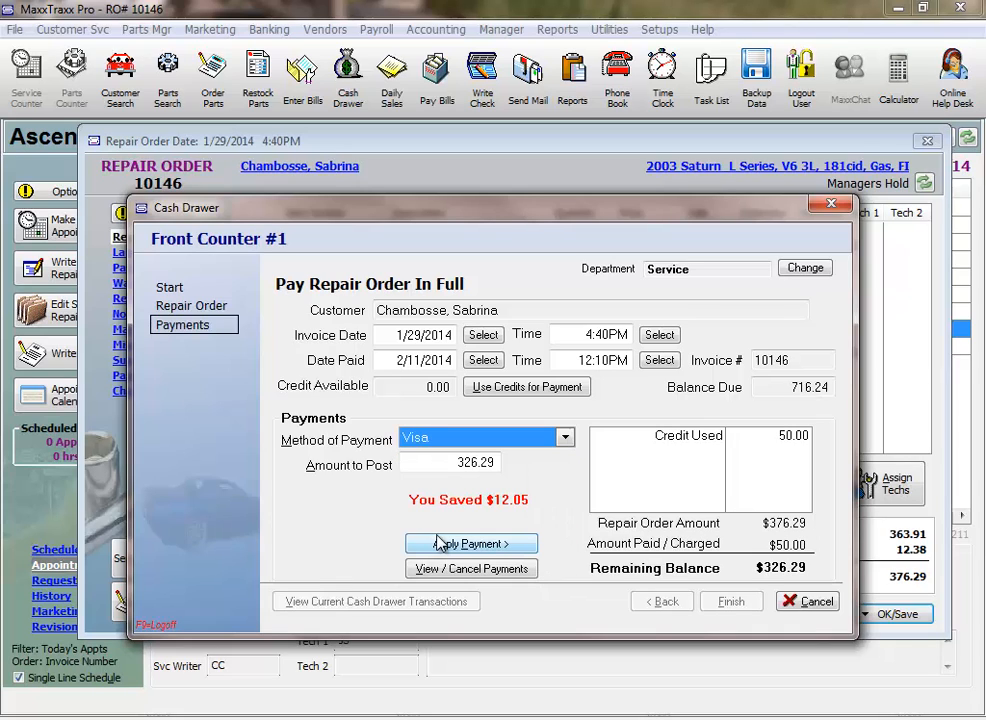
left_click(490, 556)
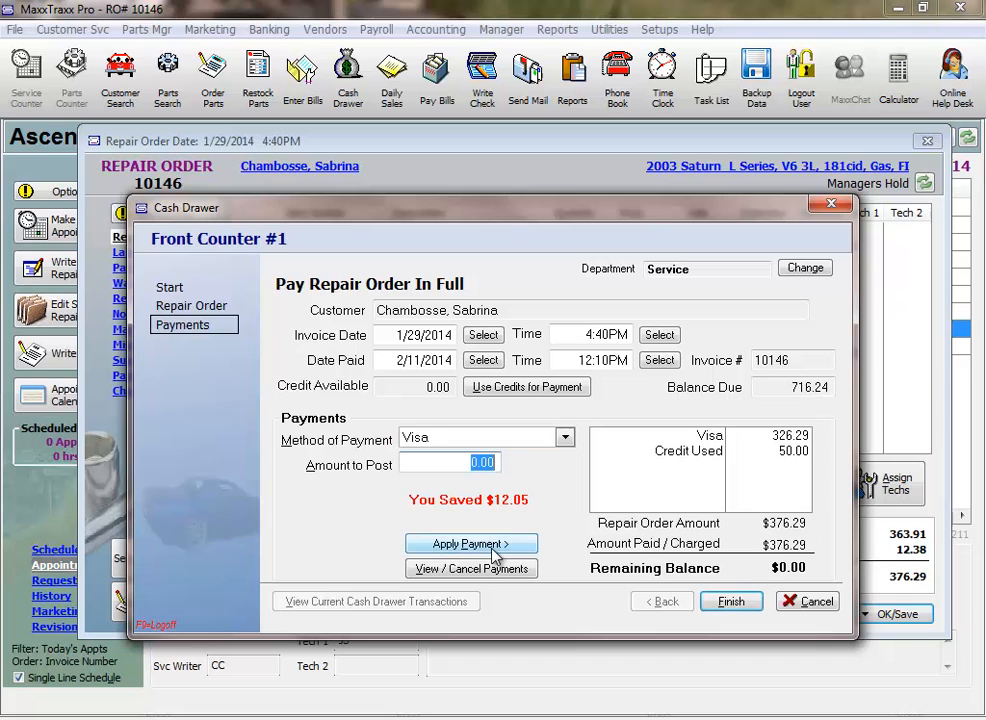
left_click(737, 604)
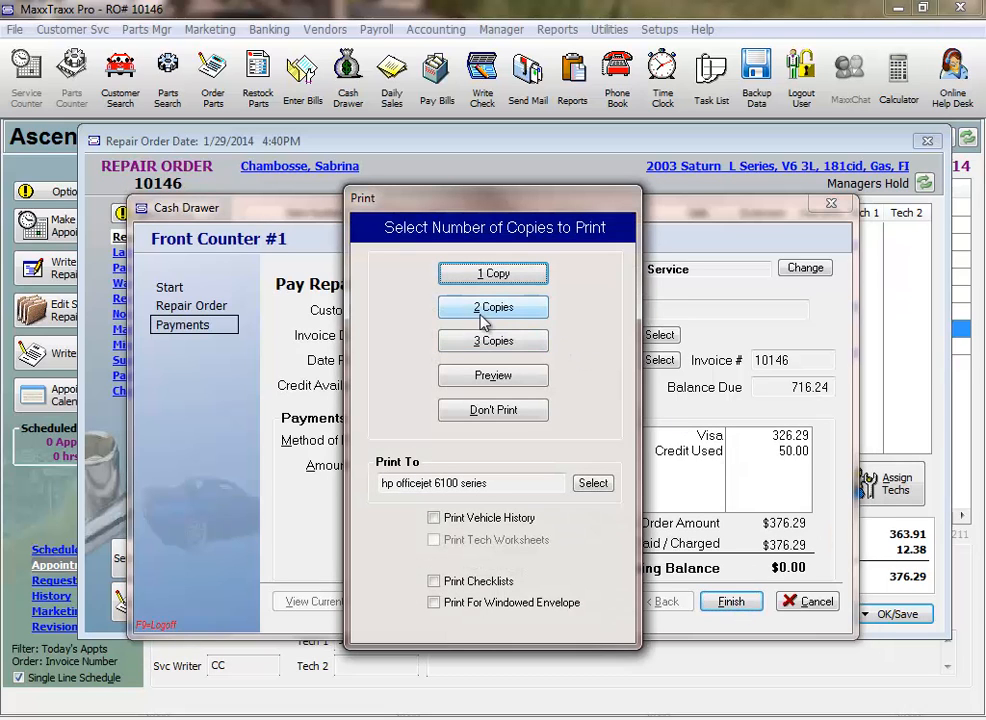
left_click(477, 310)
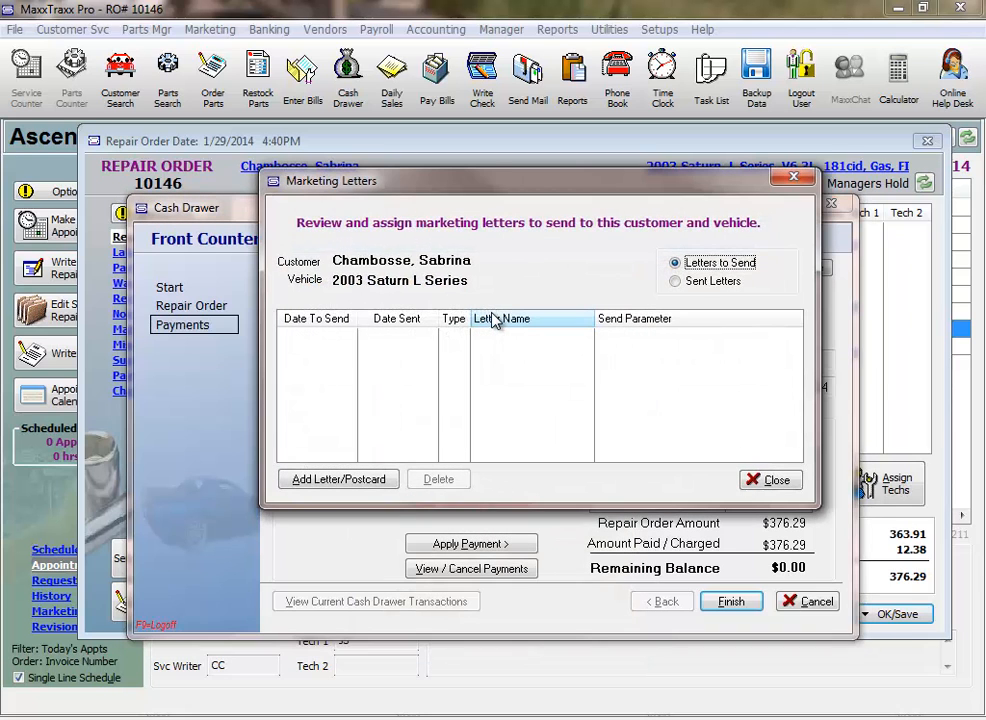
Assign the Thanks marketing letter to the customer, to send after 5 days, and close the marketing letters.
left_click(340, 480)
left_click(310, 442)
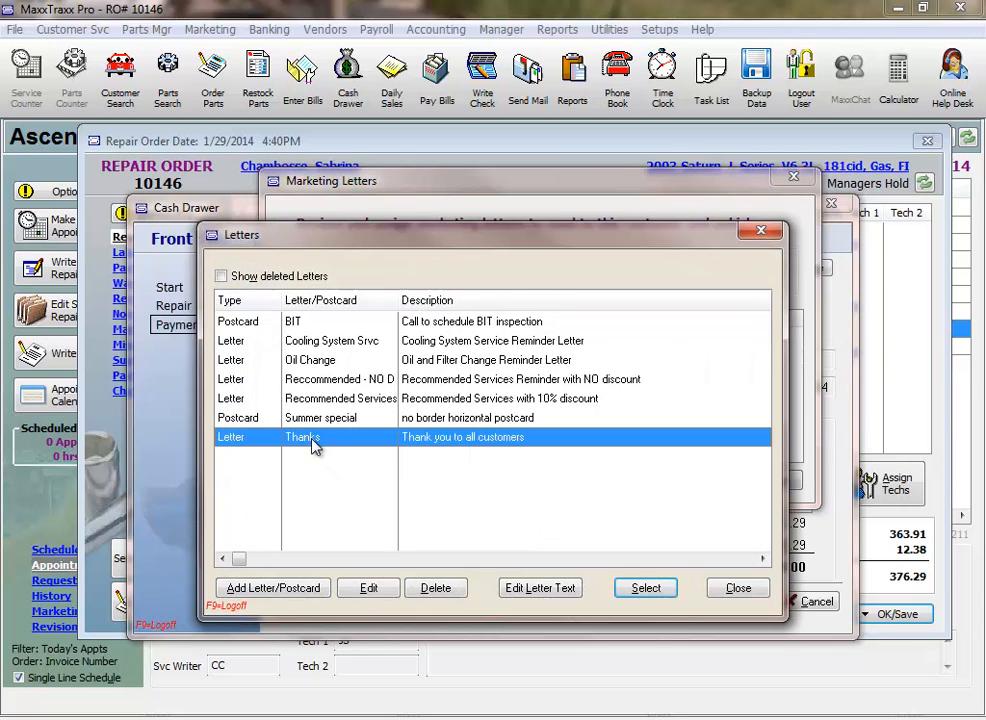
left_click(642, 589)
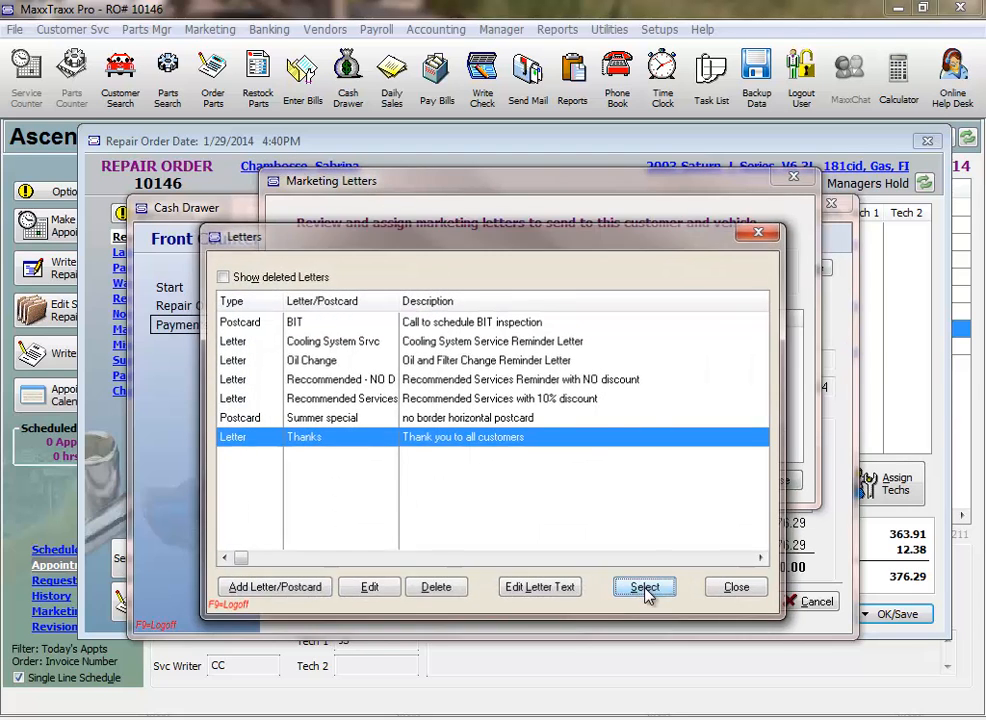
left_click(506, 521)
double_click(566, 541)
type("5")
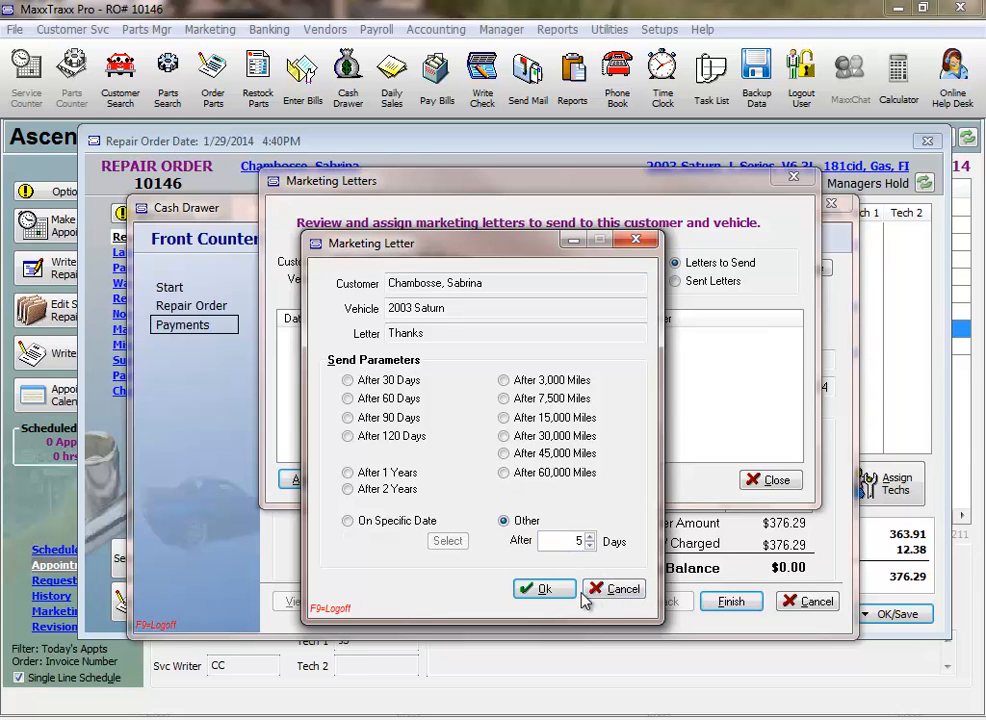
left_click(560, 592)
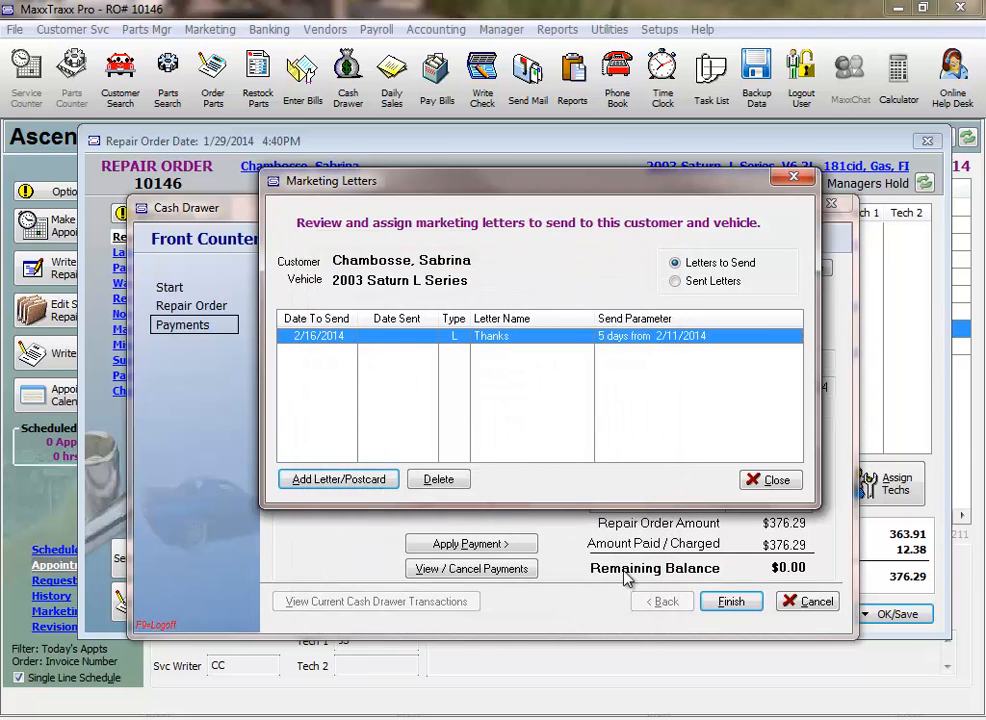
left_click(775, 481)
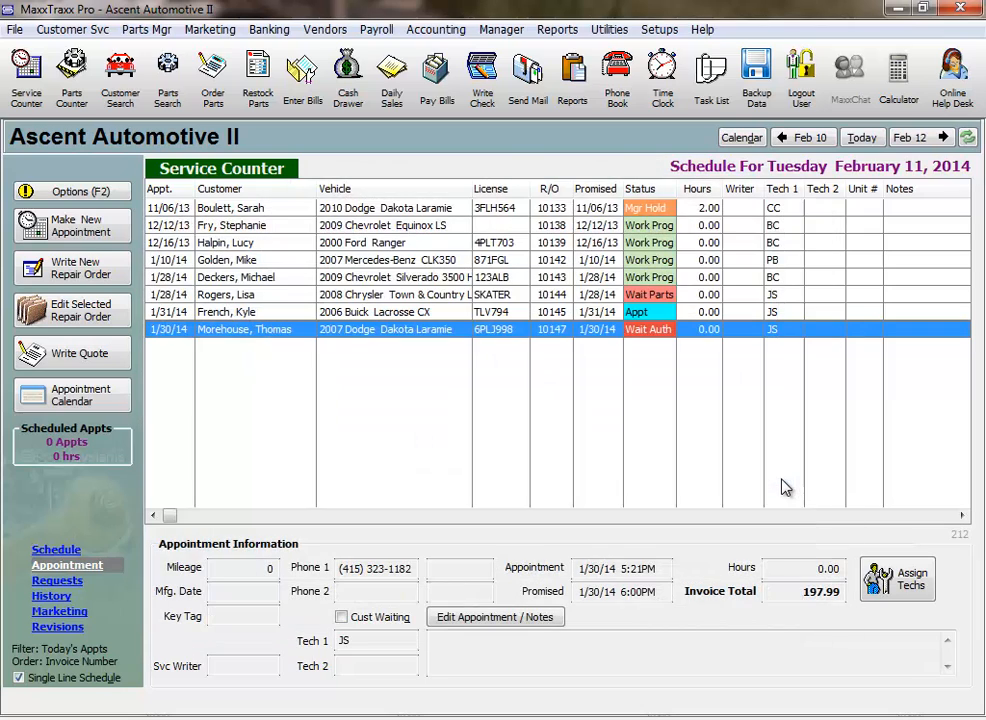